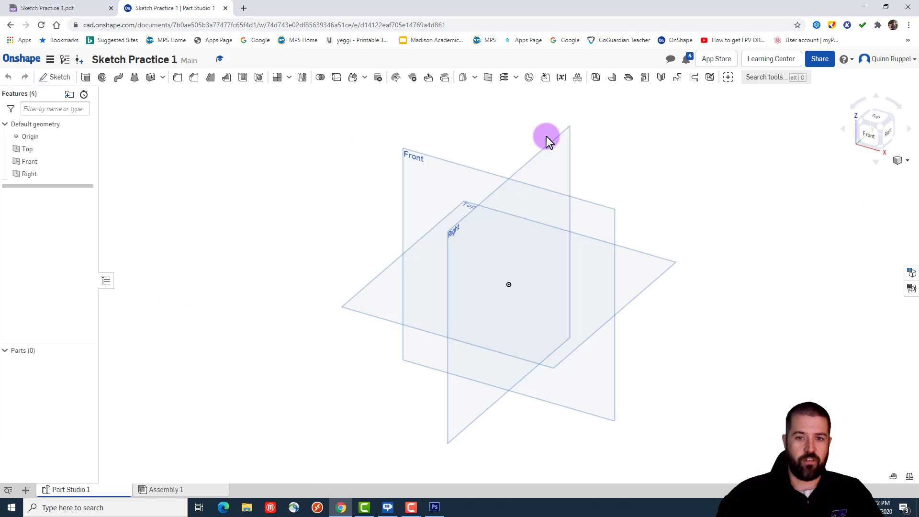
Start a sketch on the Front plane and hide the Right, Front and Top default planes
left_click(56, 77)
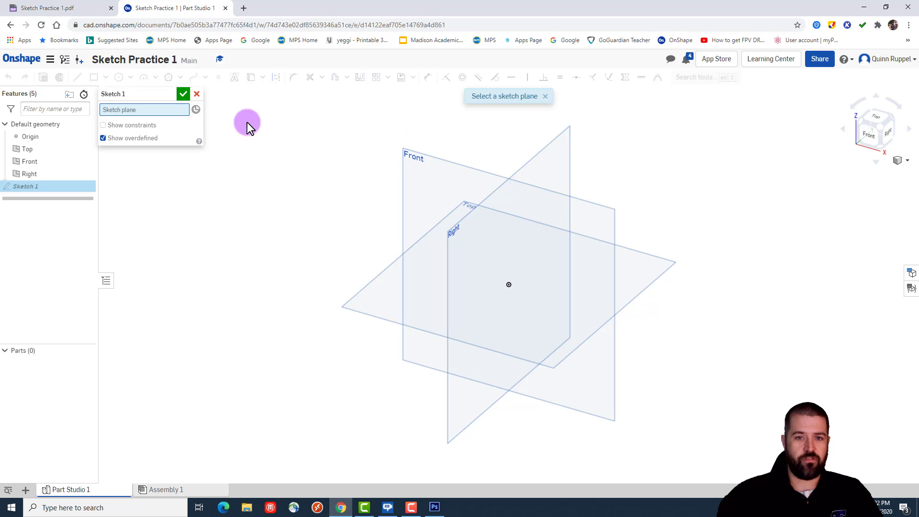
left_click(419, 164)
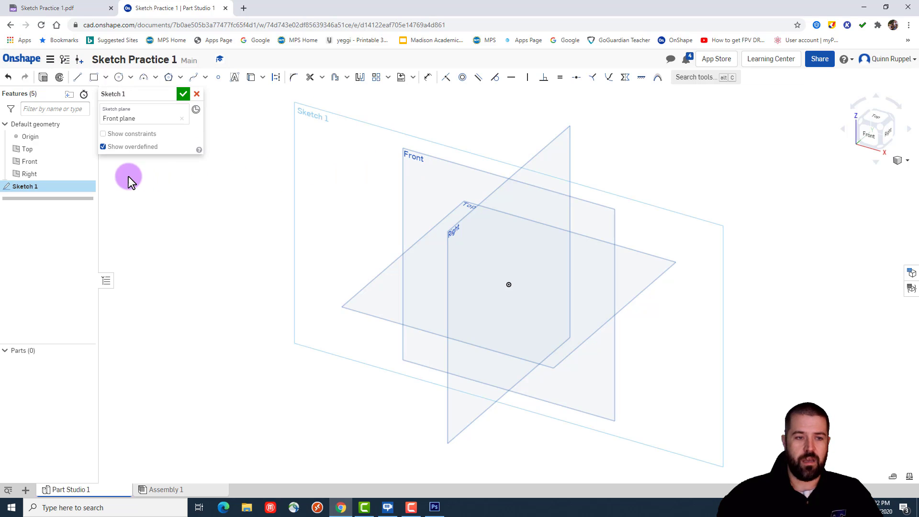
left_click(85, 174)
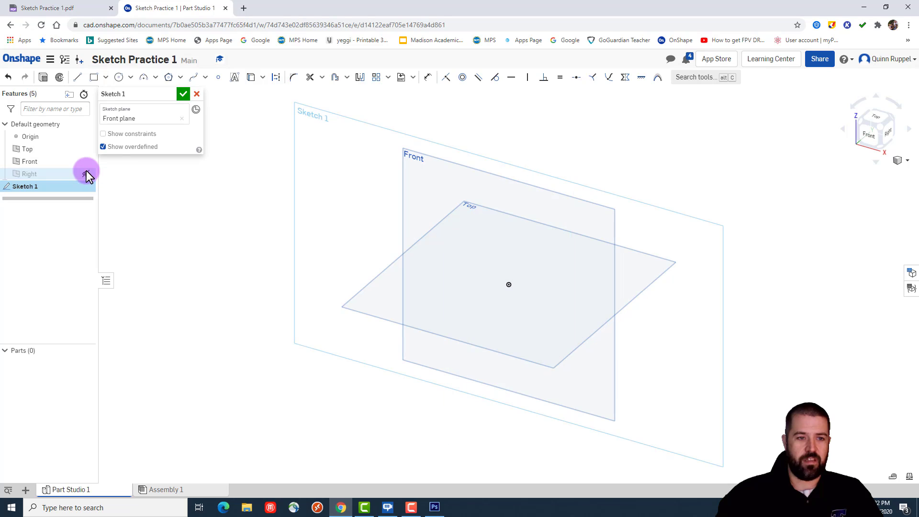
left_click(86, 161)
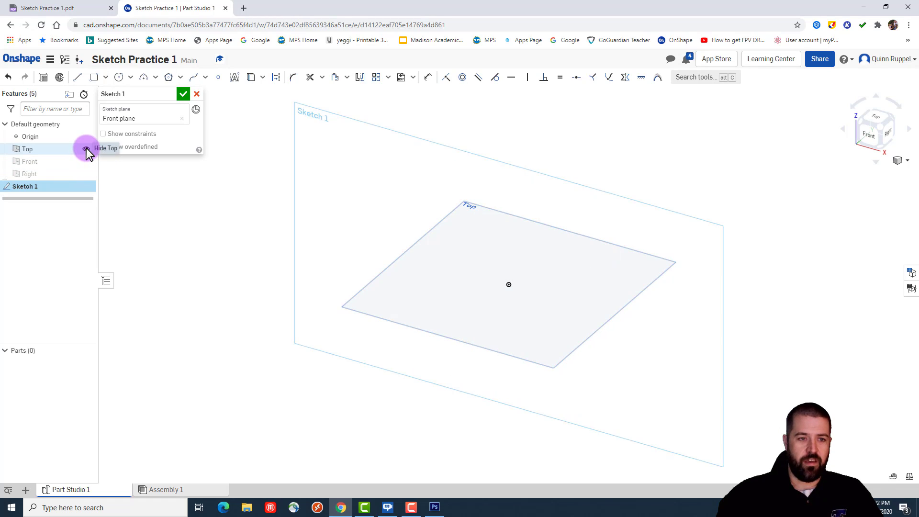
left_click(86, 148)
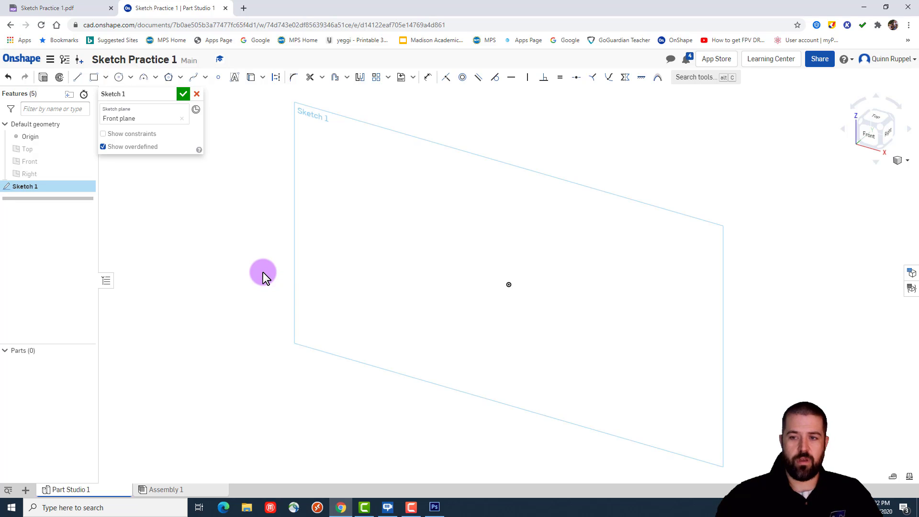
Face the sketch from the front and draw a vertical line 2.5 long straight down from the origin, following the Part 1 drawing
left_click(871, 137)
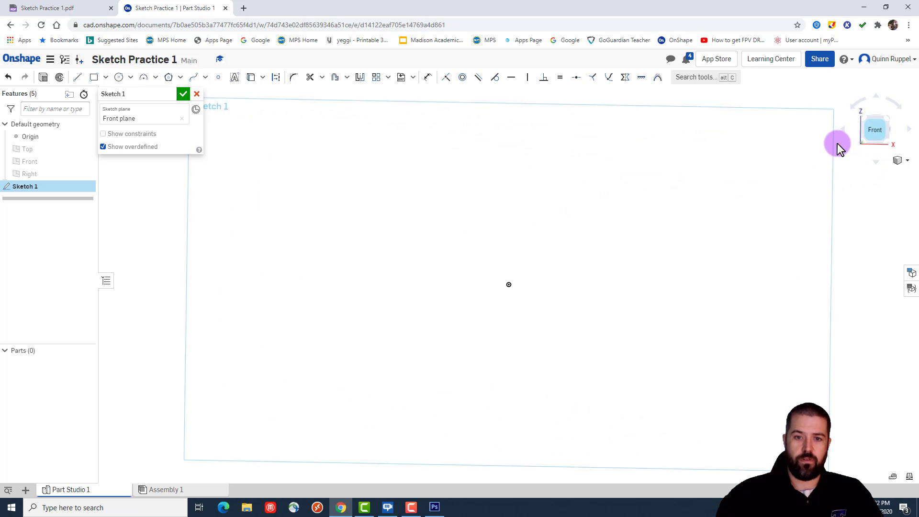
scroll(608, 260, "down", 5)
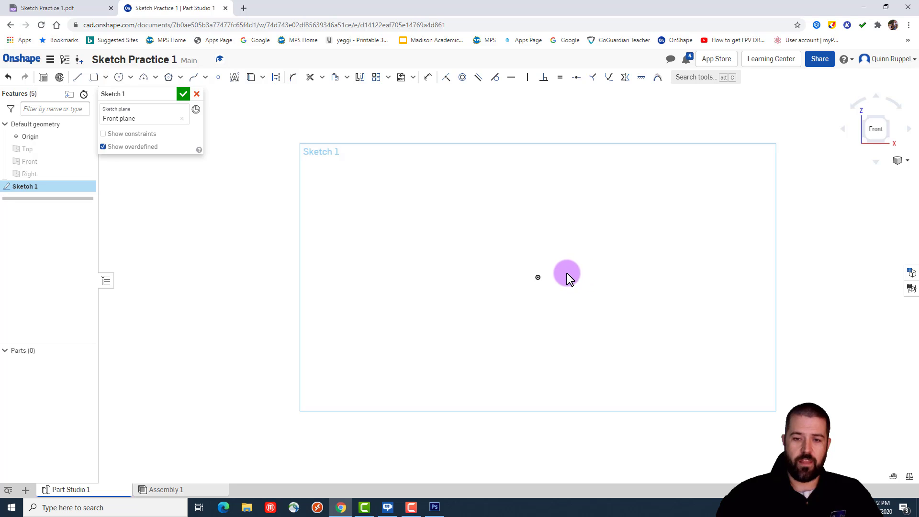
middle_click_drag(566, 273, 559, 274)
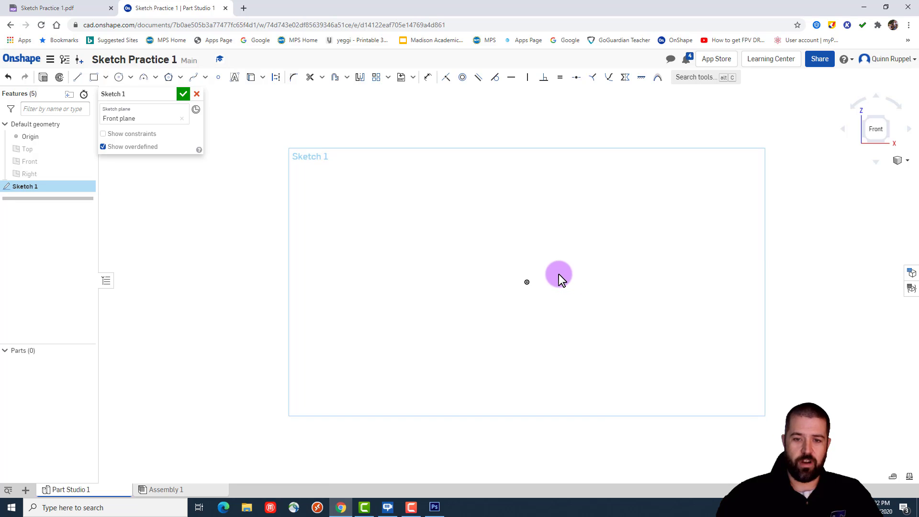
left_click(89, 8)
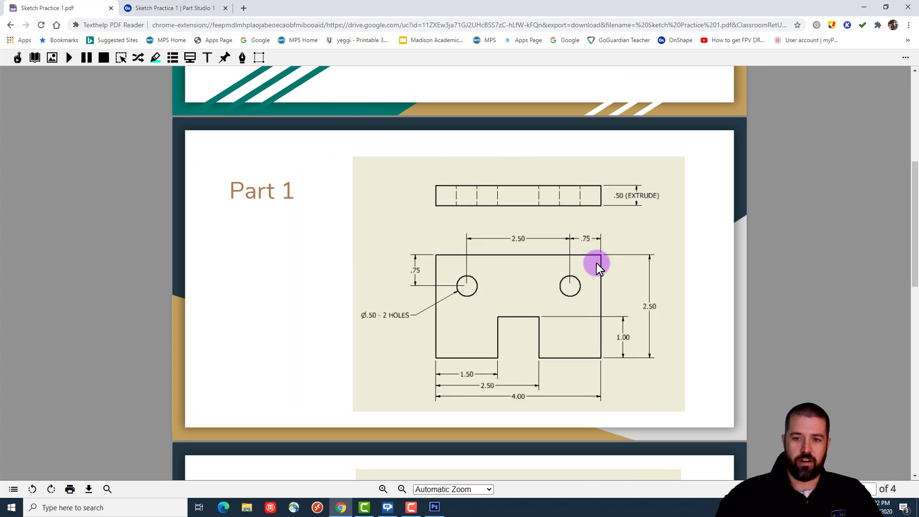
left_click(174, 9)
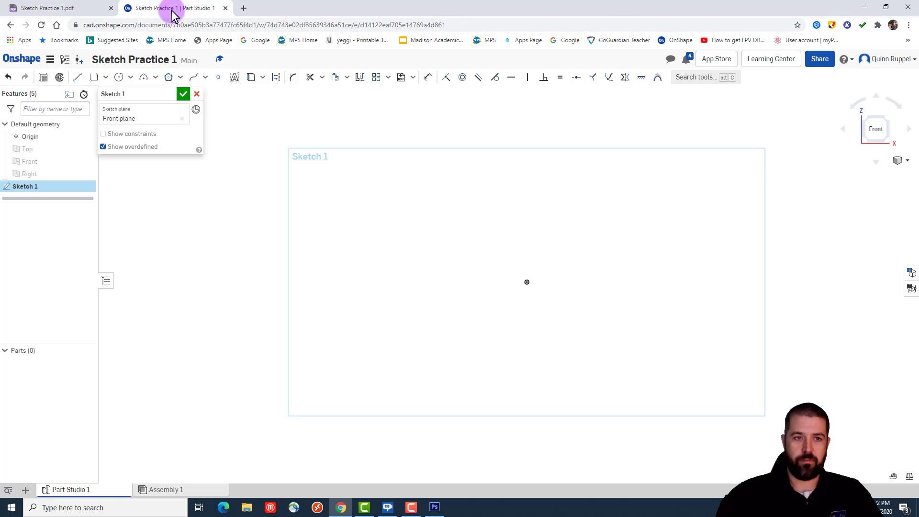
left_click(77, 78)
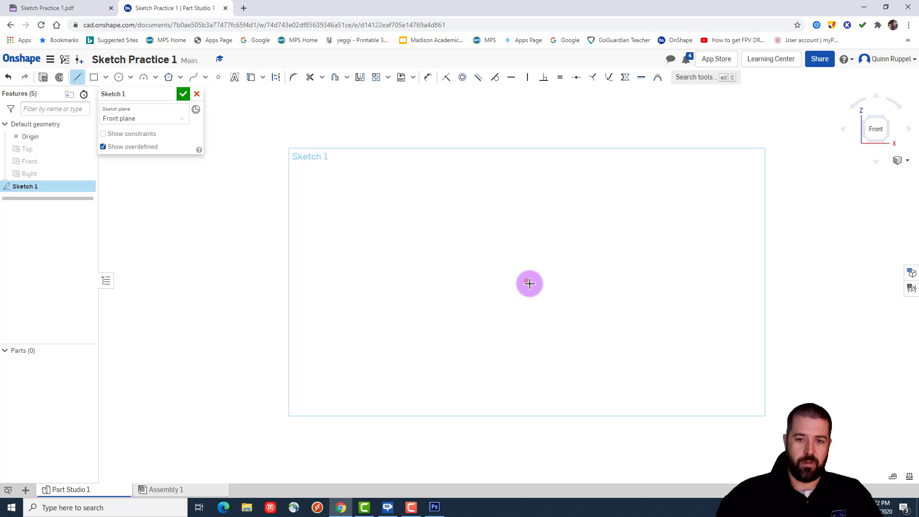
left_click(527, 282)
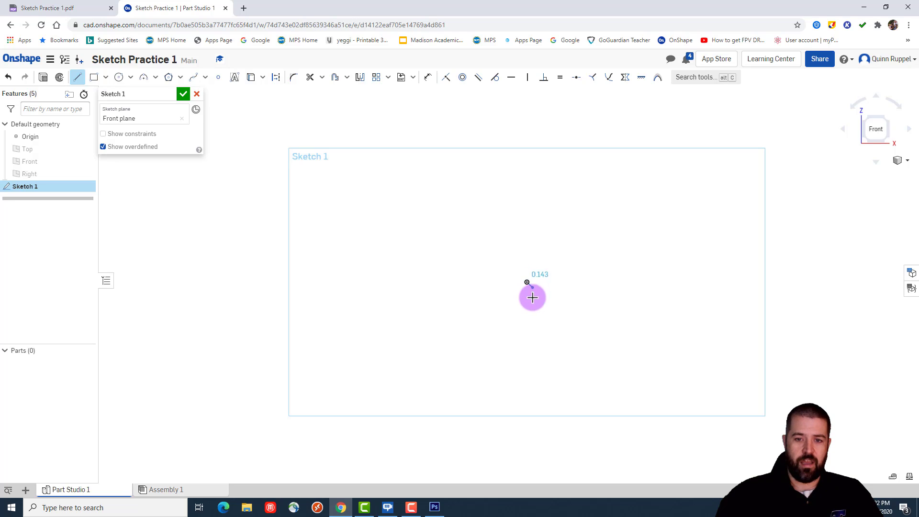
left_click(527, 359)
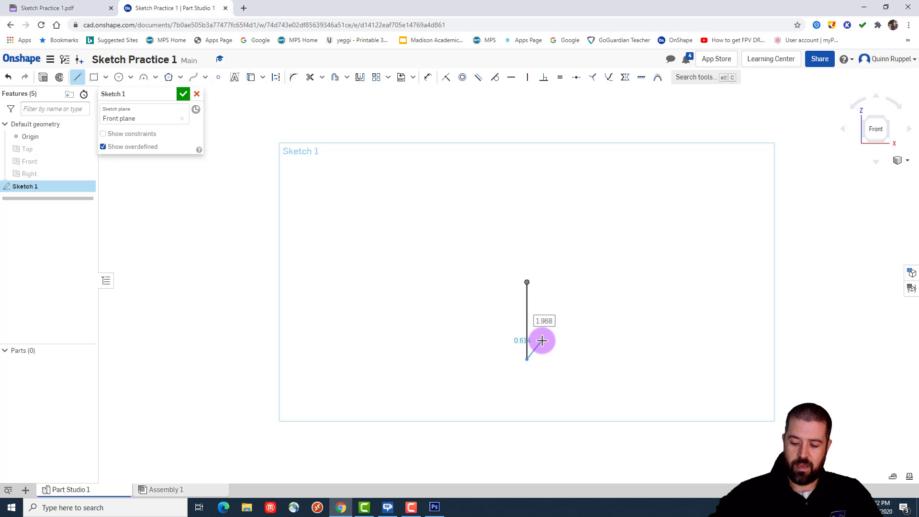
type("2.5")
key("Return")
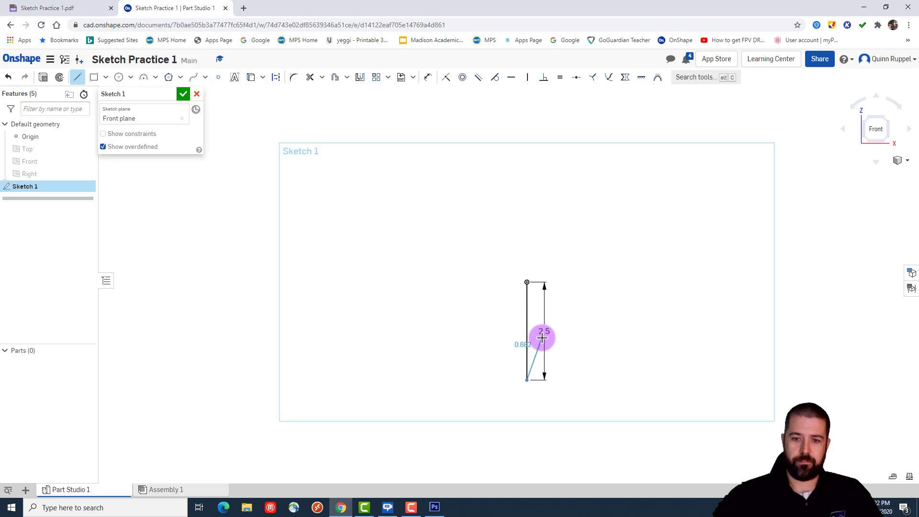
Continue the outline with a horizontal line 1.5 long running left from the lower end of the 2.5 line
left_click(472, 374)
left_click(71, 8)
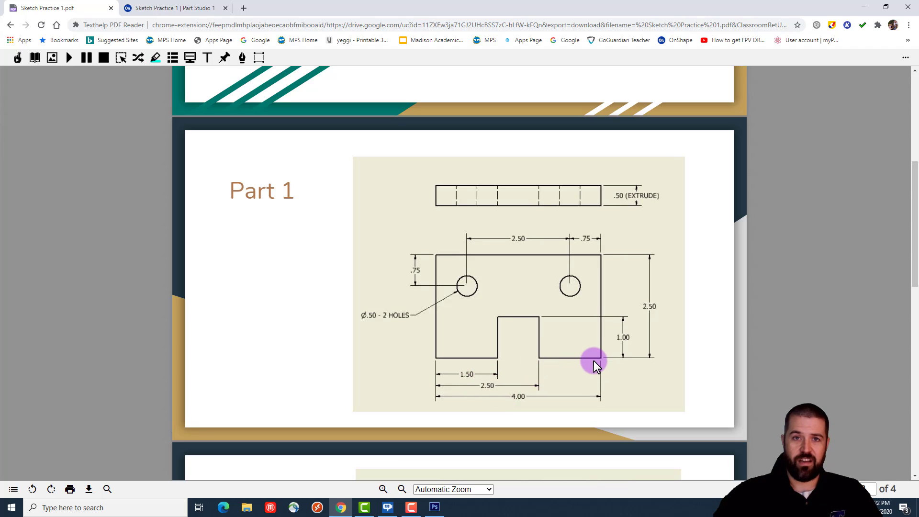
left_click(174, 10)
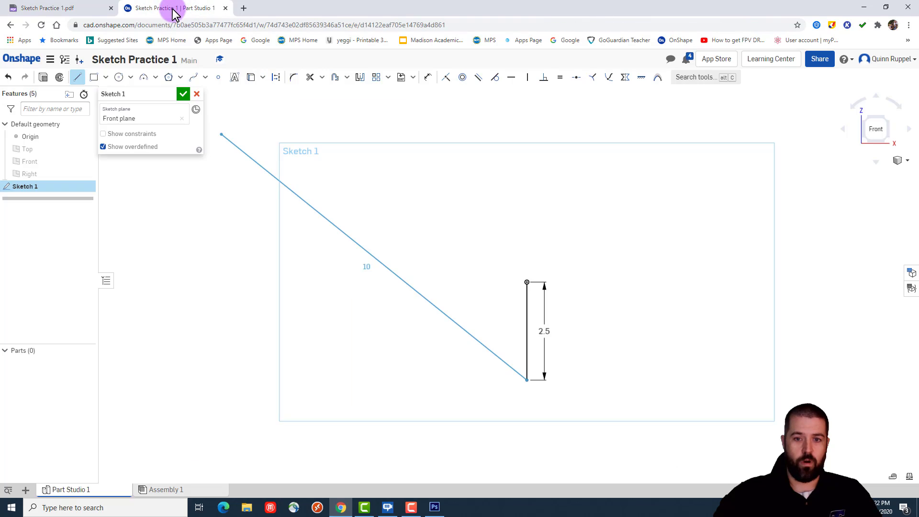
left_click(459, 379)
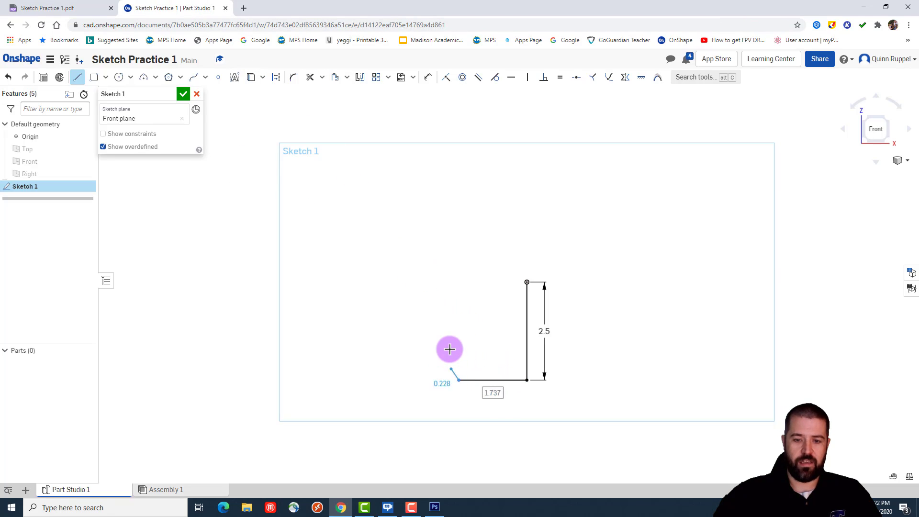
type("1.5")
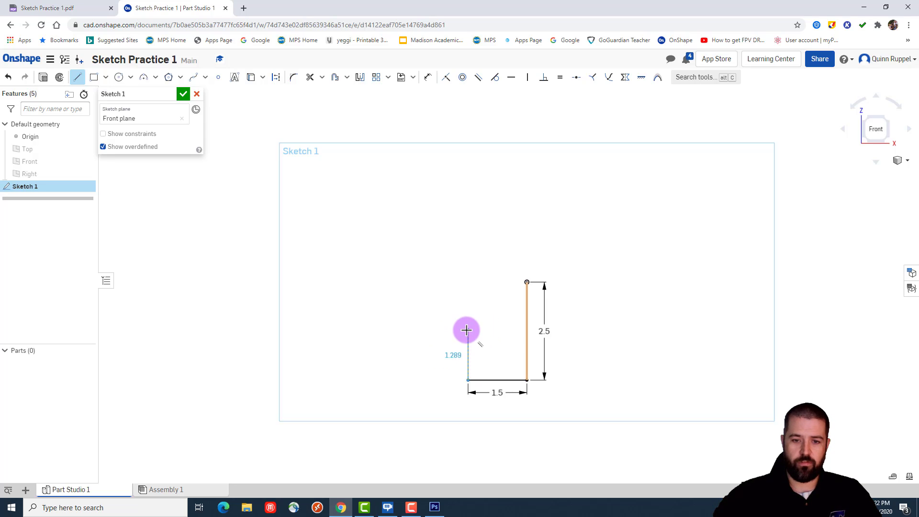
Draw the notch in the bottom edge with three connected lines: 1 up, 1 to the left and 1 back down
left_click(85, 10)
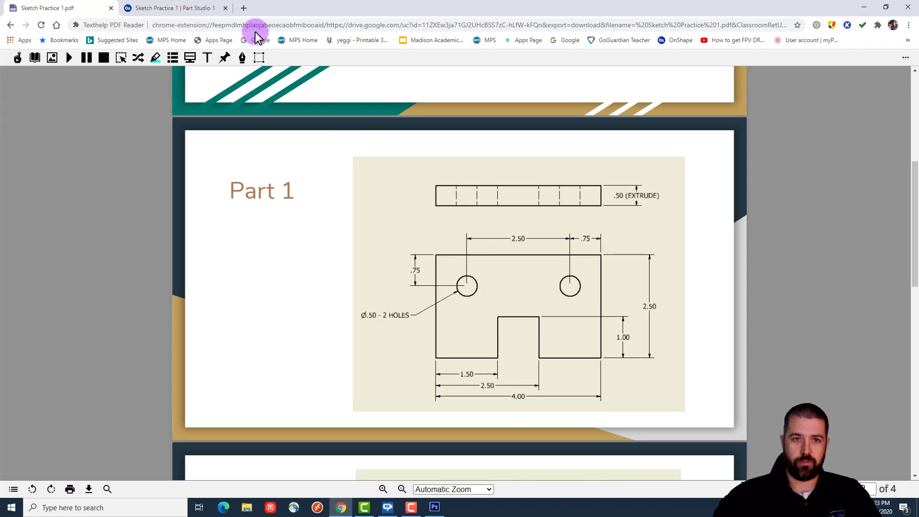
left_click(181, 8)
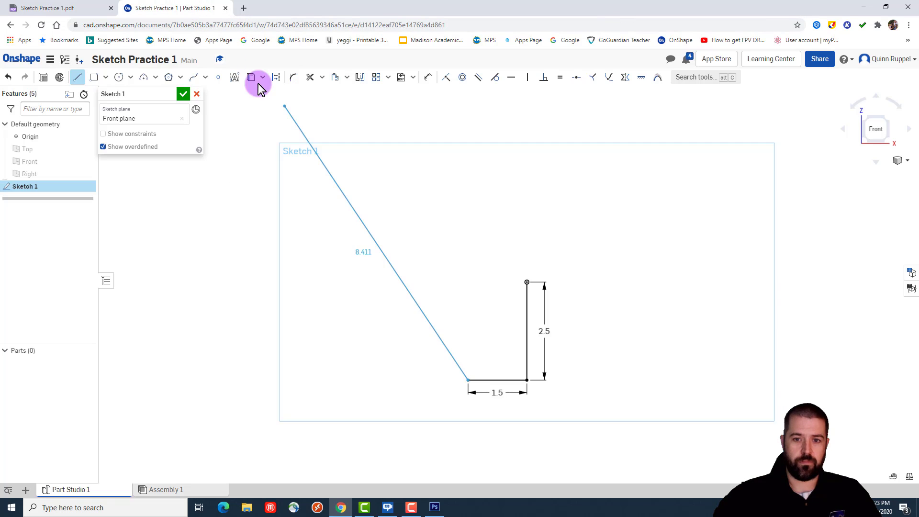
left_click(467, 311)
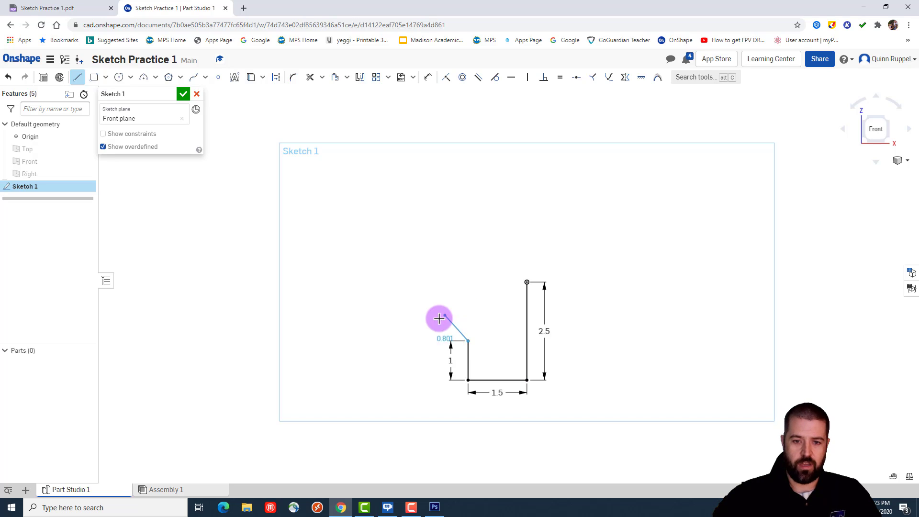
left_click(414, 343)
type("1")
key("Return")
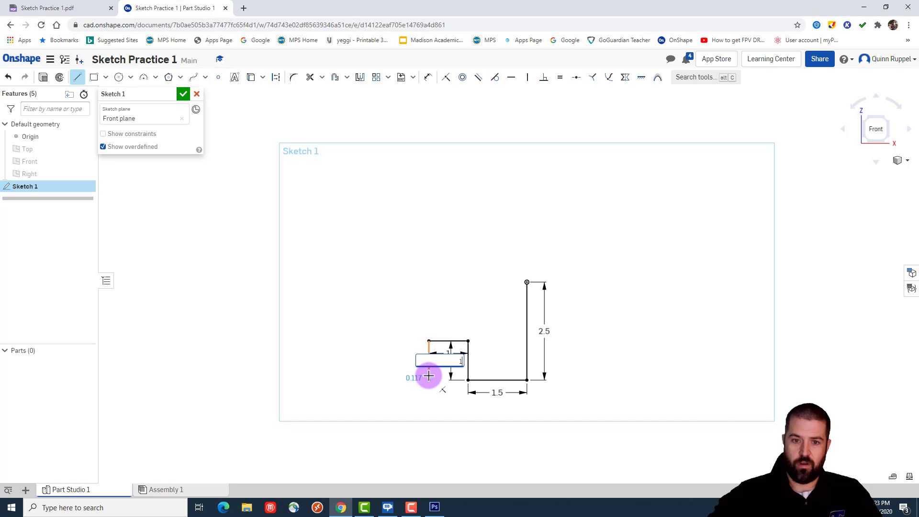
left_click(428, 378)
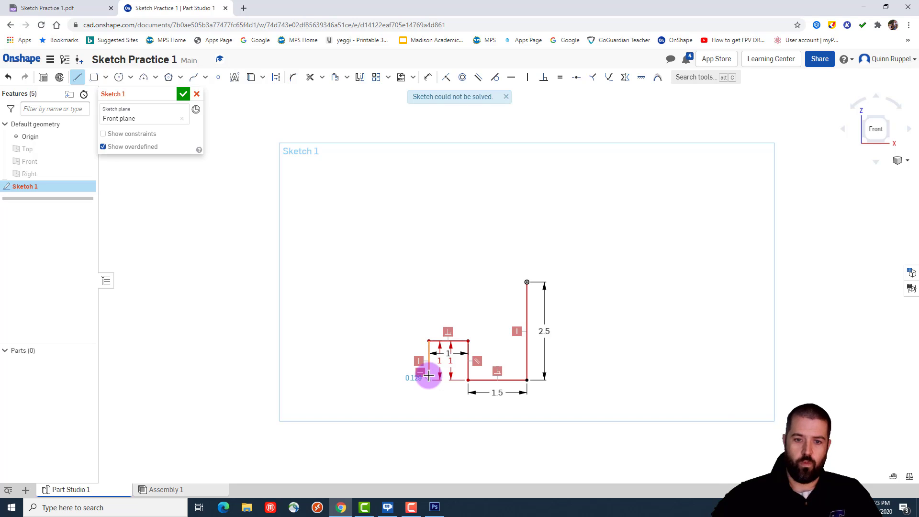
Close the outline with a 1.5 bottom line to the left, a 2.5 vertical side and a top line back to the origin
left_click(377, 380)
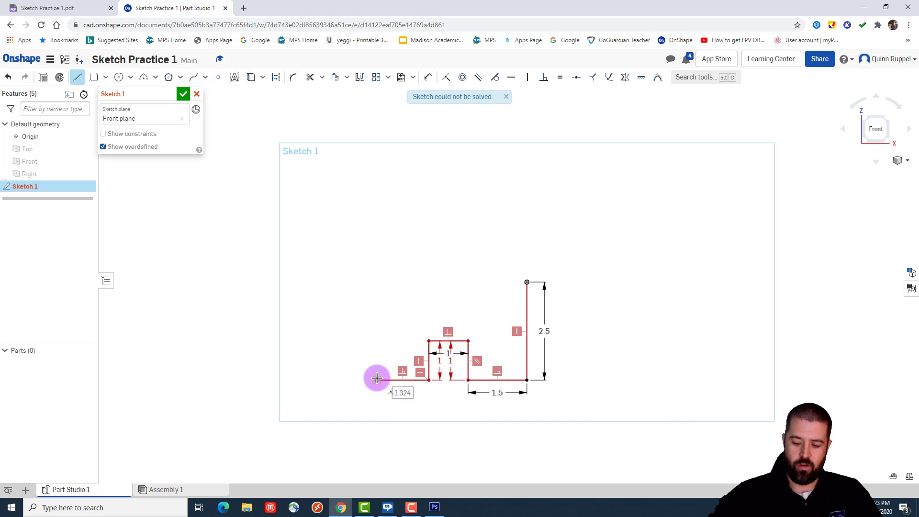
type("1.5")
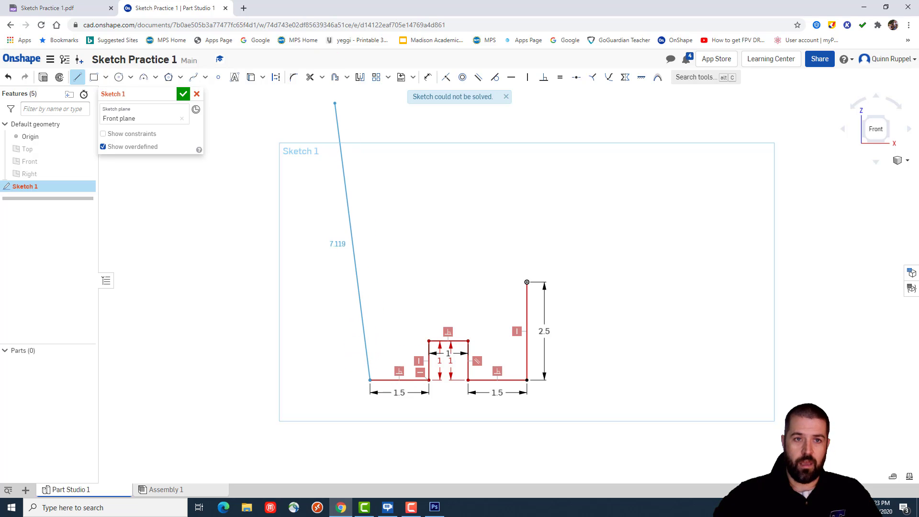
left_click(72, 8)
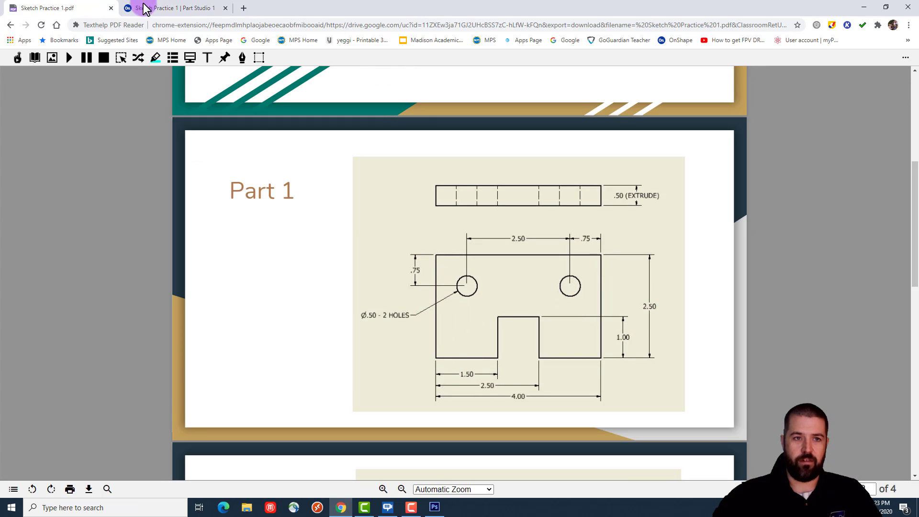
left_click(189, 8)
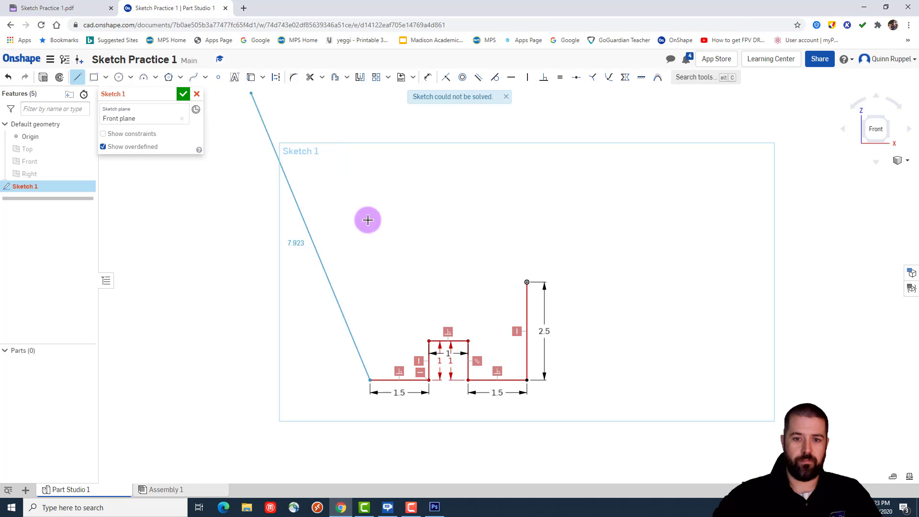
left_click(371, 265)
type("2.5")
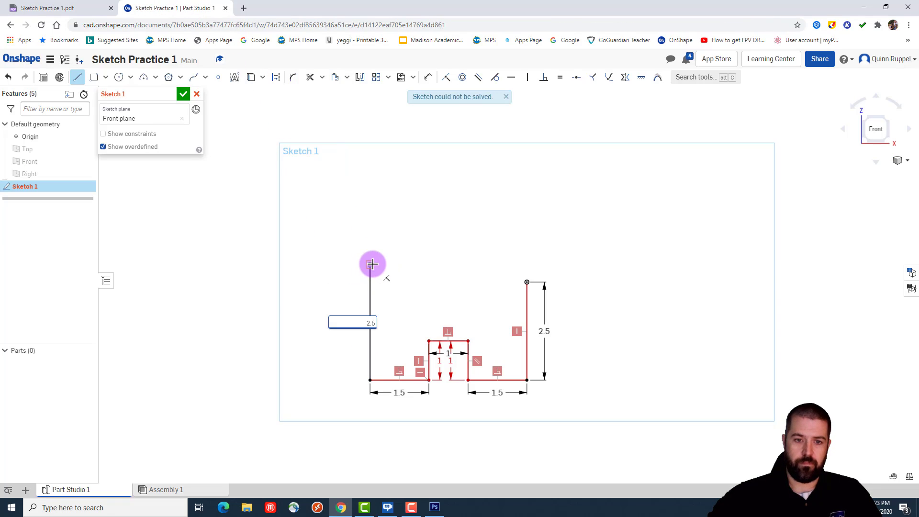
left_click(526, 281)
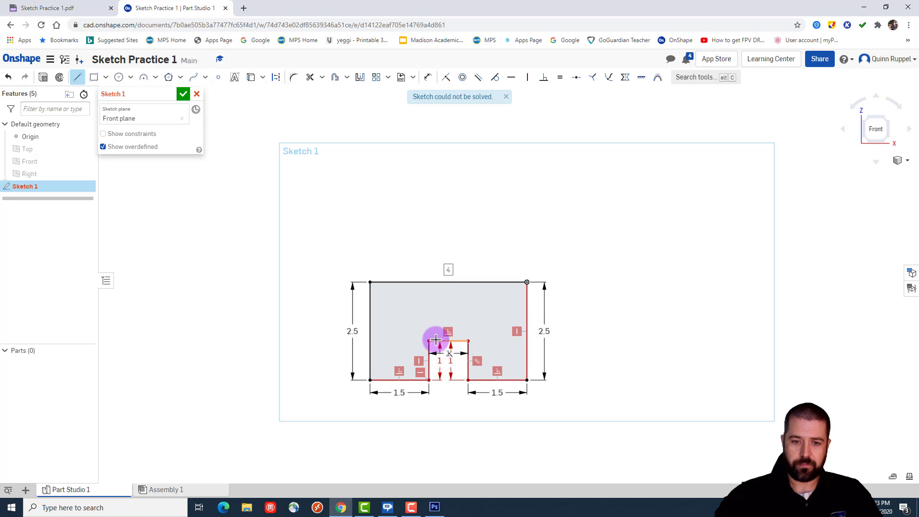
Draw two center point circles of diameter 0.5 inside the plate, one above each side of the notch
left_click(85, 16)
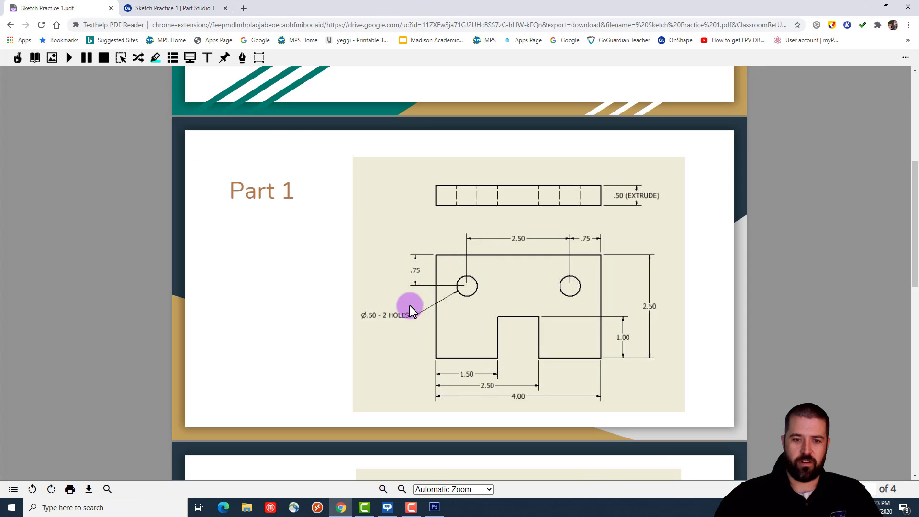
left_click(148, 9)
left_click(120, 78)
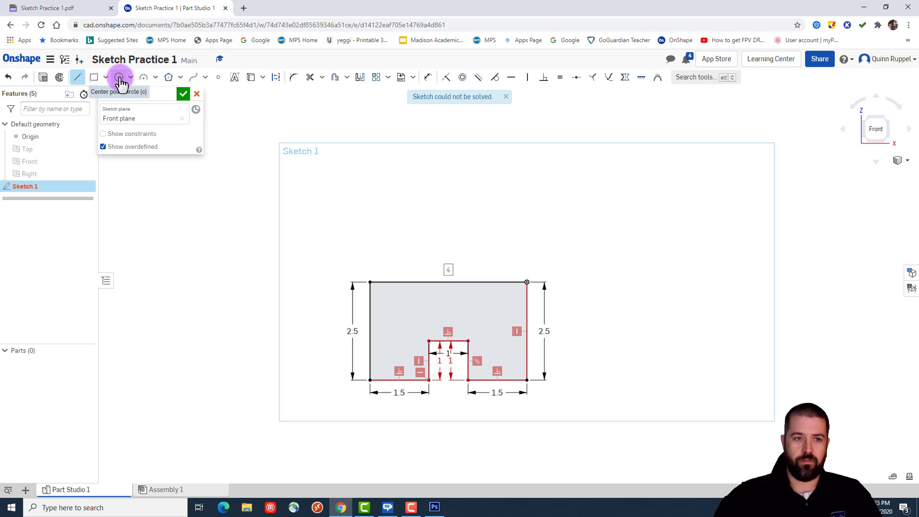
left_click(404, 315)
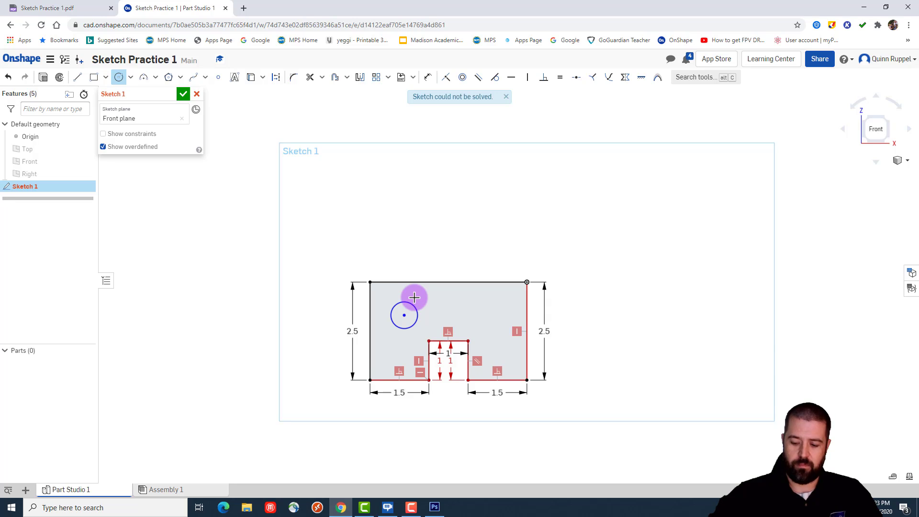
type("0.5")
key("Return")
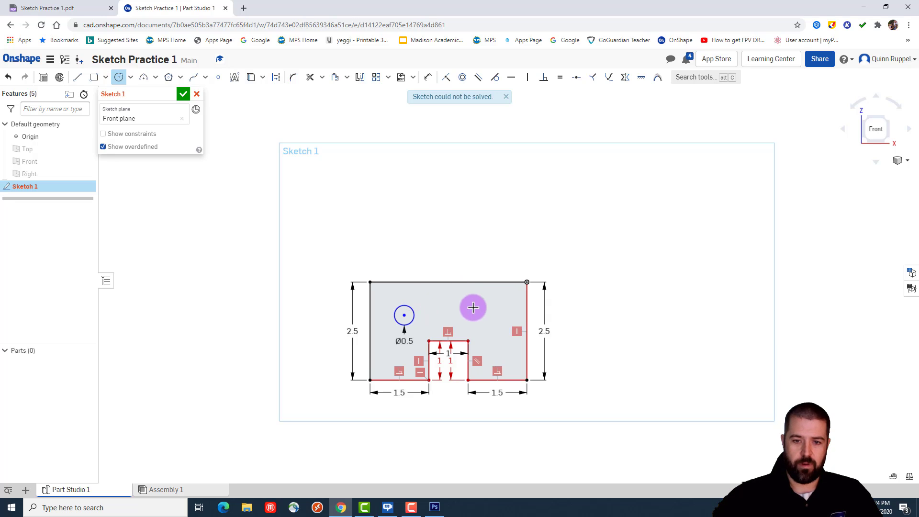
left_click(499, 316)
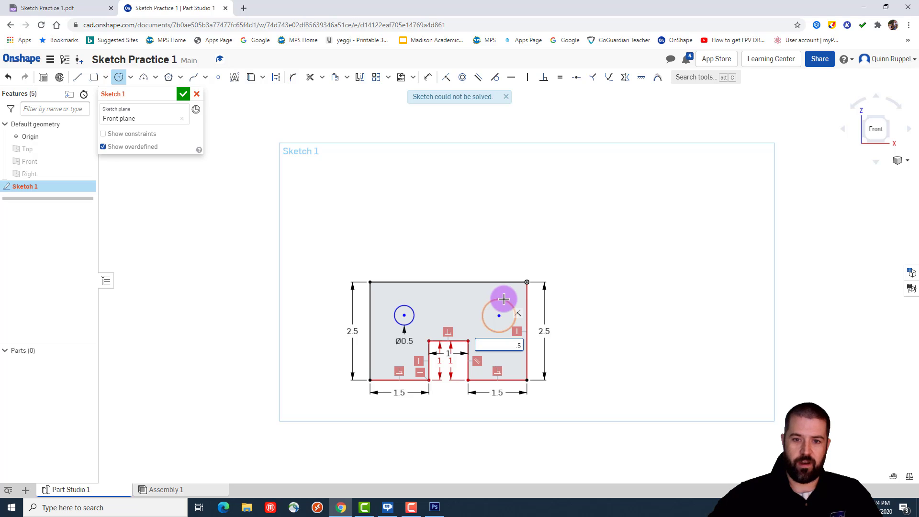
type(".5")
key("Return")
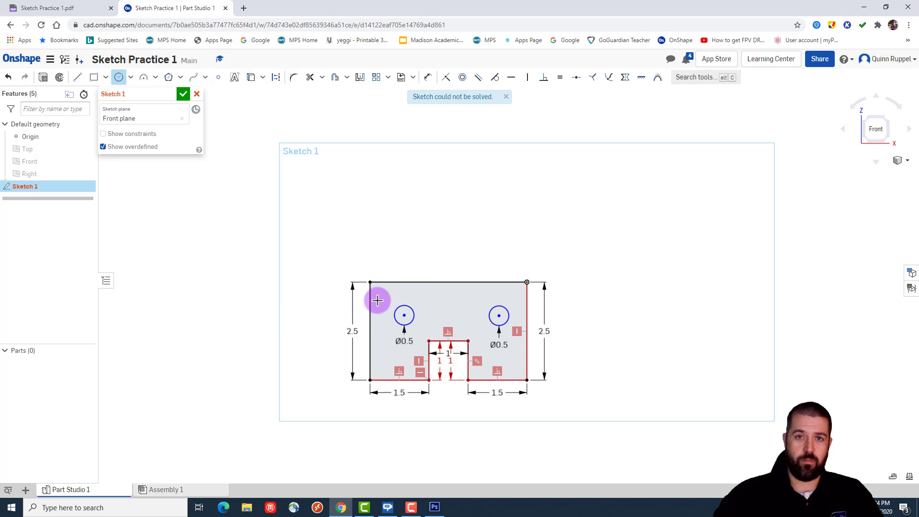
Check the Part 1 drawing and dimension the right circle's center 0.75 from the plate's right edge
left_click(57, 8)
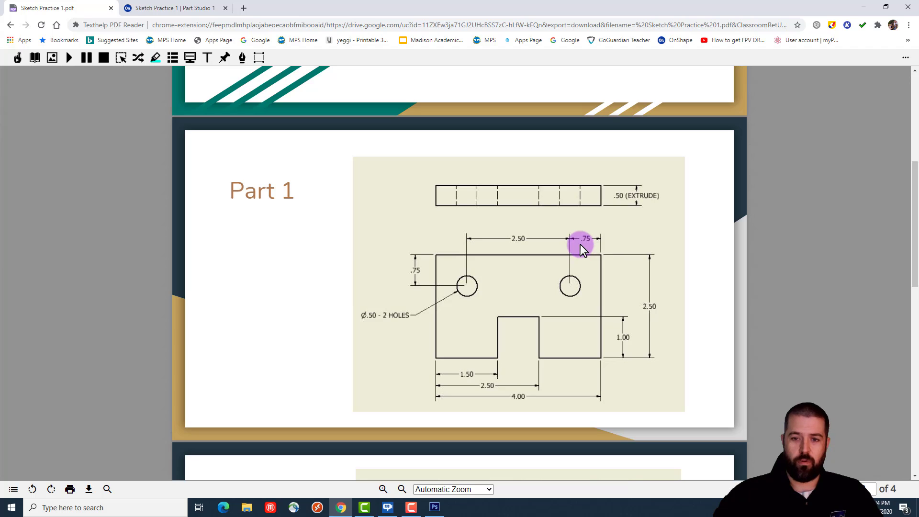
left_click(165, 9)
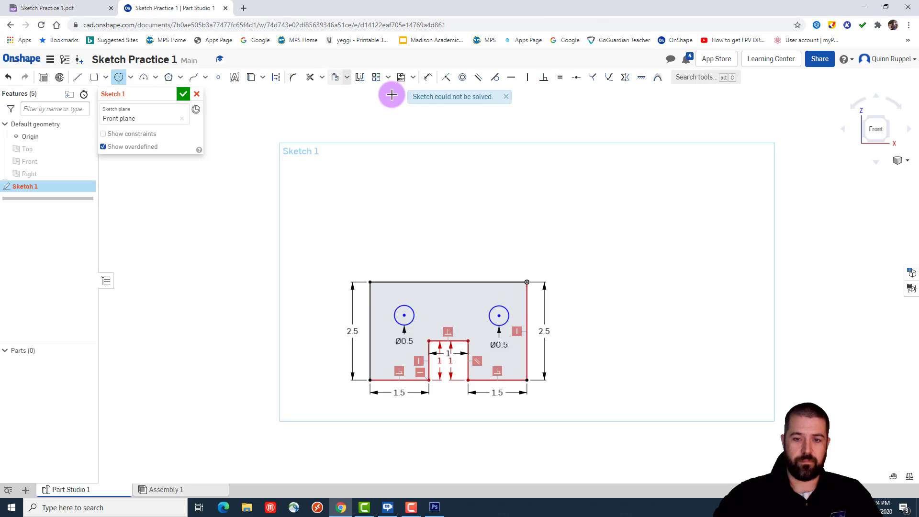
left_click(426, 81)
left_click(528, 312)
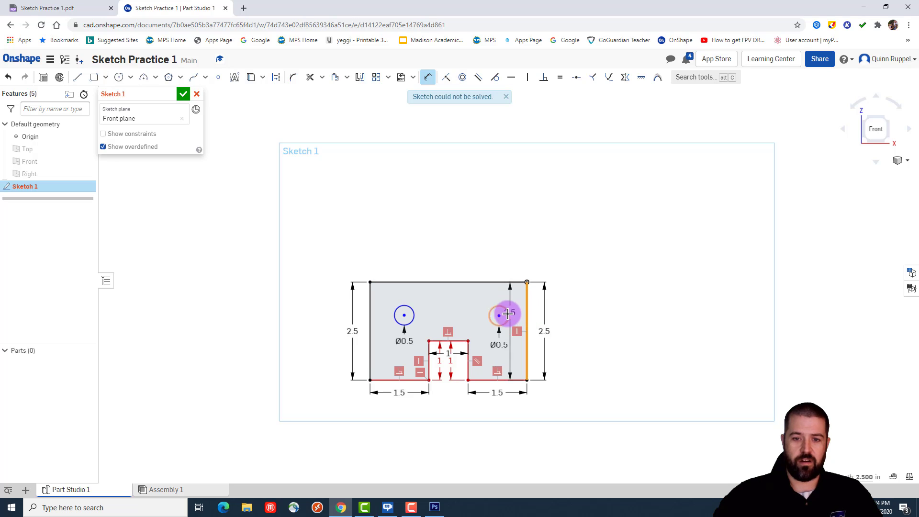
left_click(499, 315)
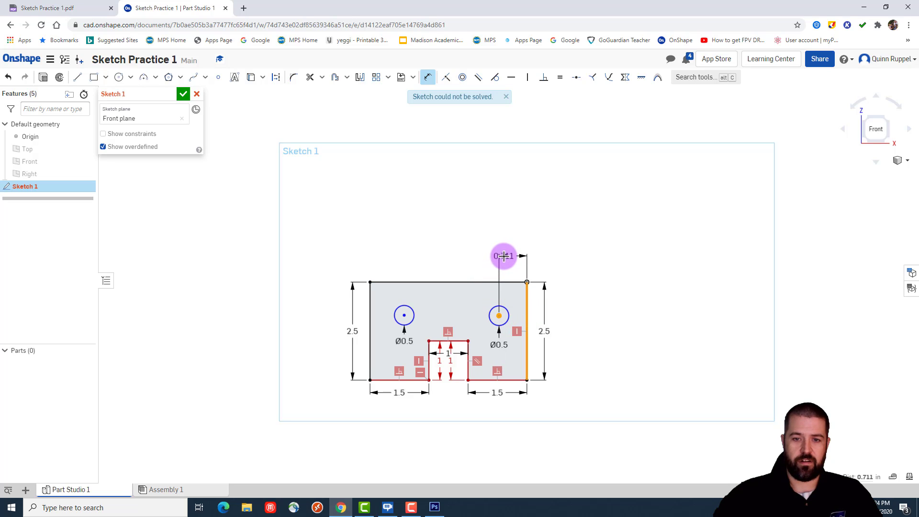
left_click(502, 257)
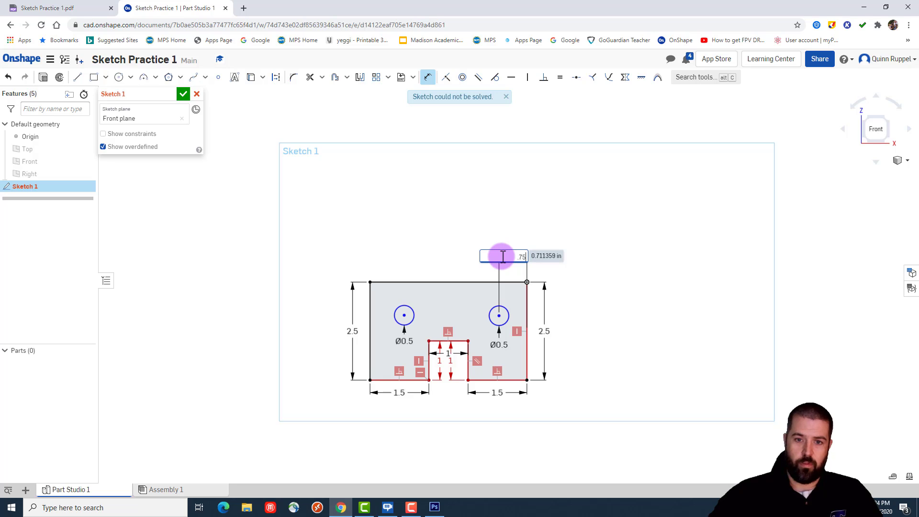
type(".75")
key("Return")
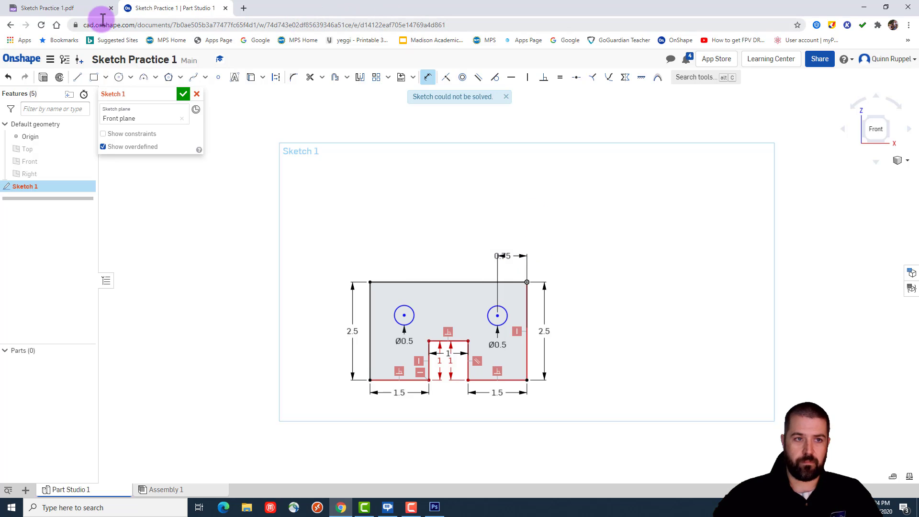
Check the drawing's hole spacing and dimension the two circle centers 2.5 apart horizontally
left_click(80, 9)
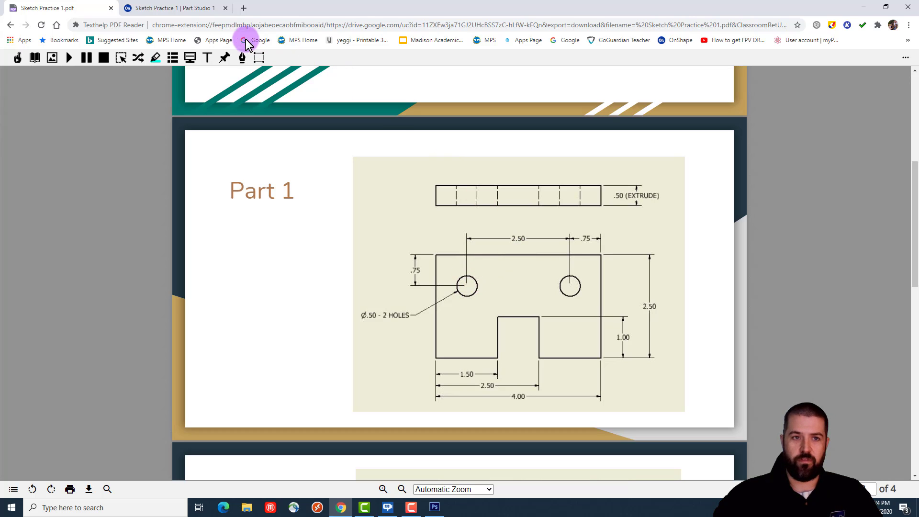
left_click(182, 9)
key("d")
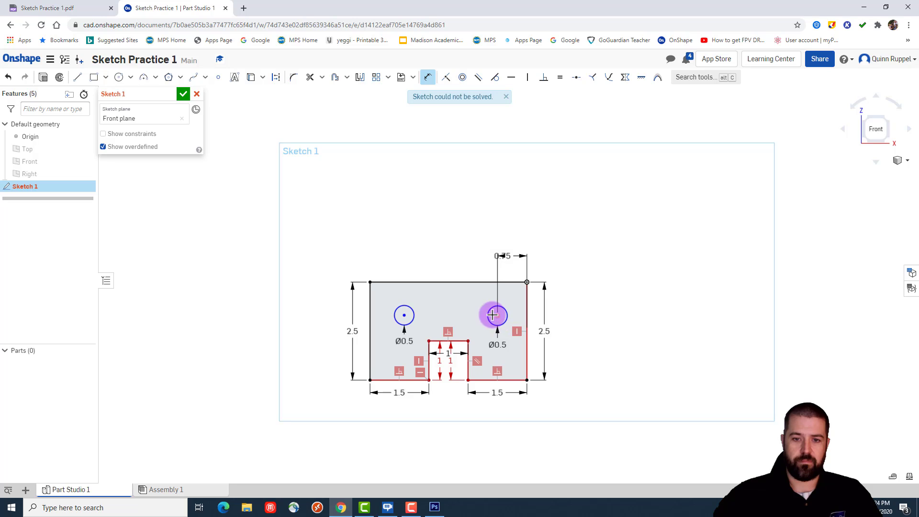
left_click(498, 316)
left_click(404, 315)
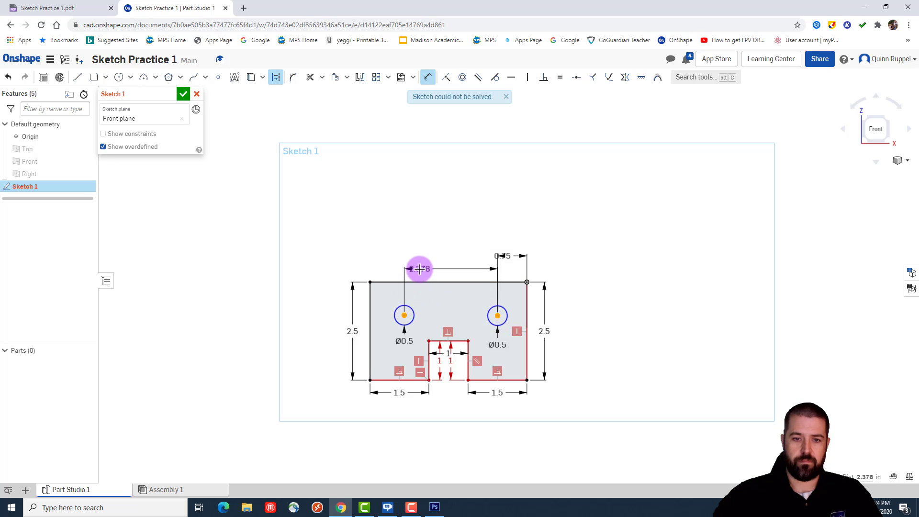
left_click(437, 257)
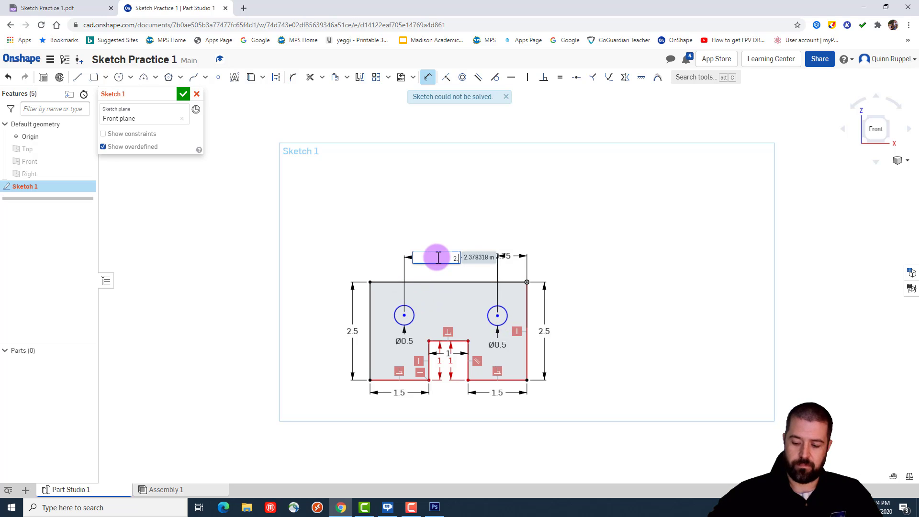
type("2.5")
key("Return")
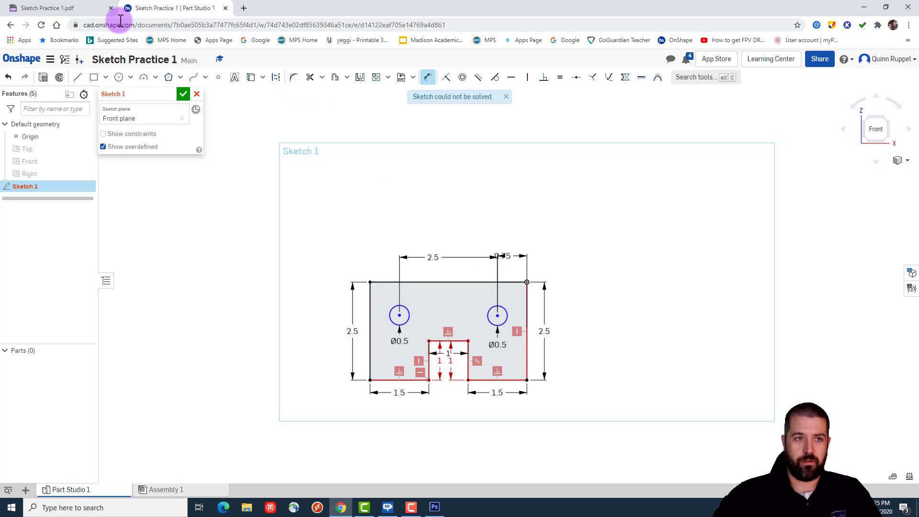
Check the drawing's vertical hole position and dimension the left circle's center 0.75 below the plate's top edge
left_click(76, 7)
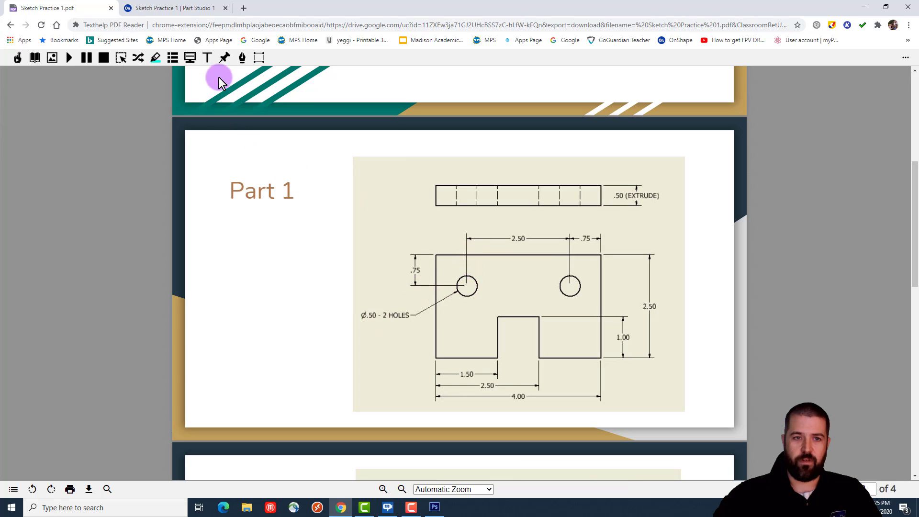
left_click(184, 9)
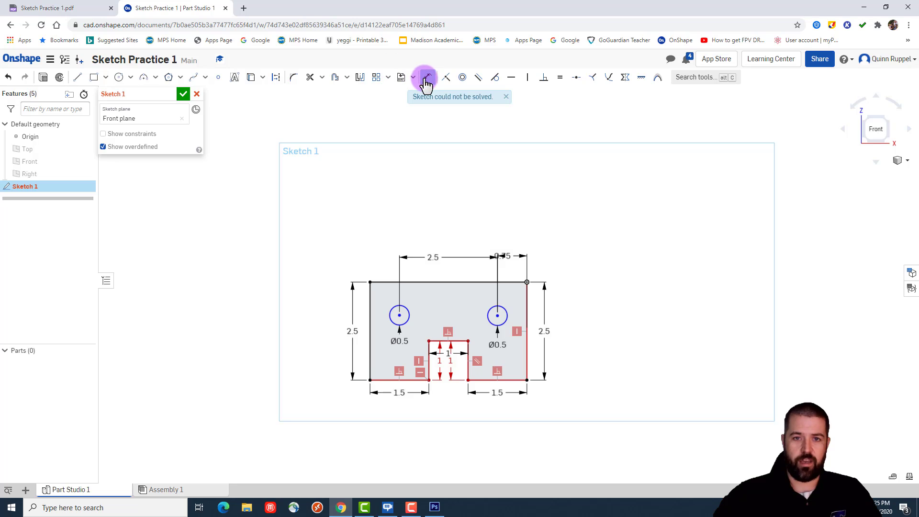
left_click(432, 282)
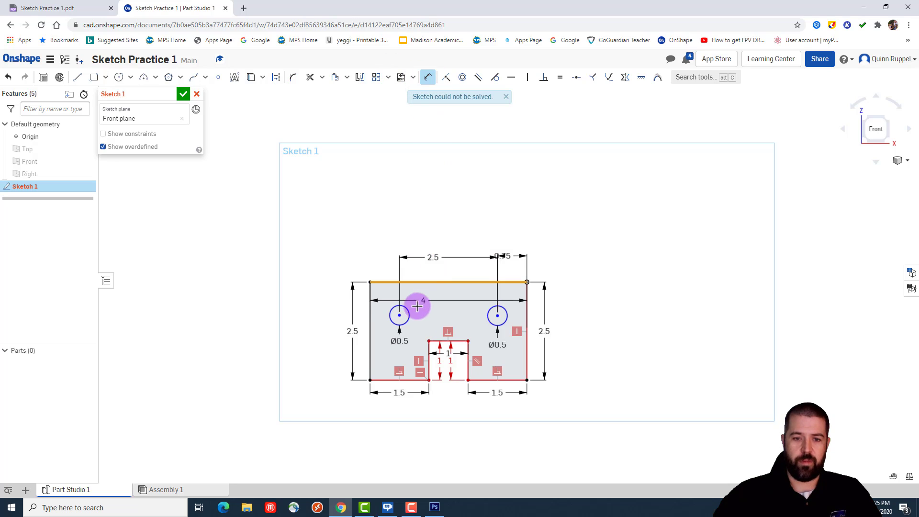
left_click(399, 315)
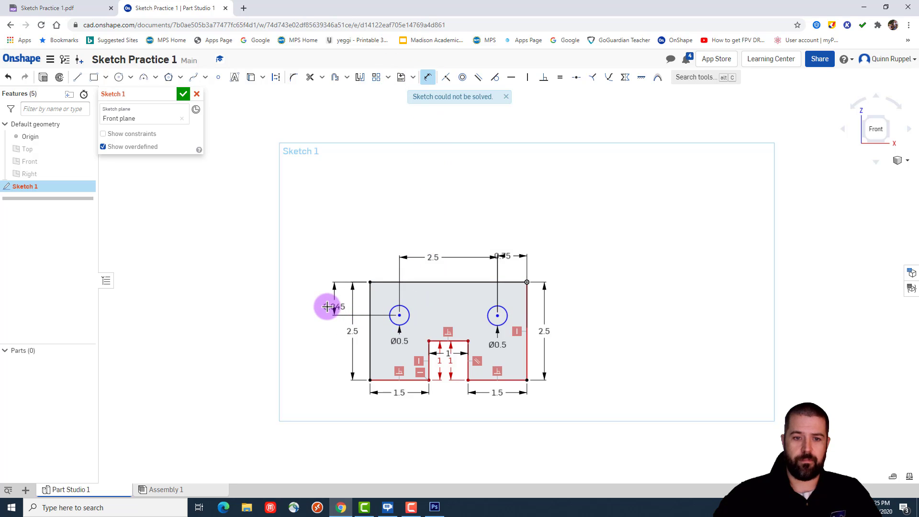
left_click(323, 302)
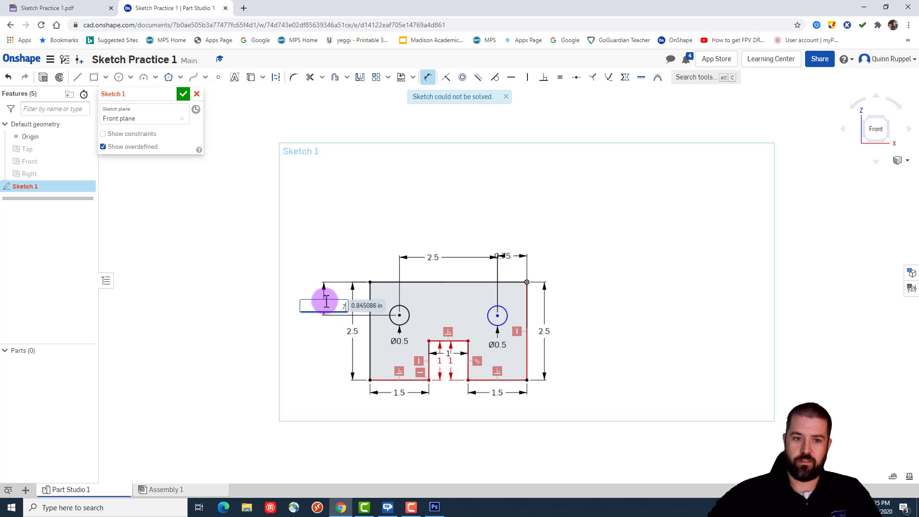
type(".75")
key("Return")
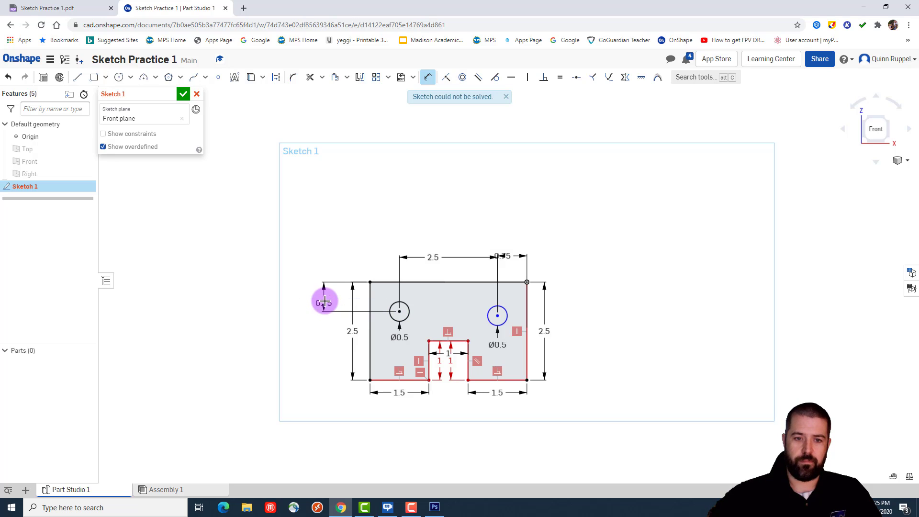
Dimension the right circle's center 0.75 below the top edge and finish the sketch
left_click(493, 284)
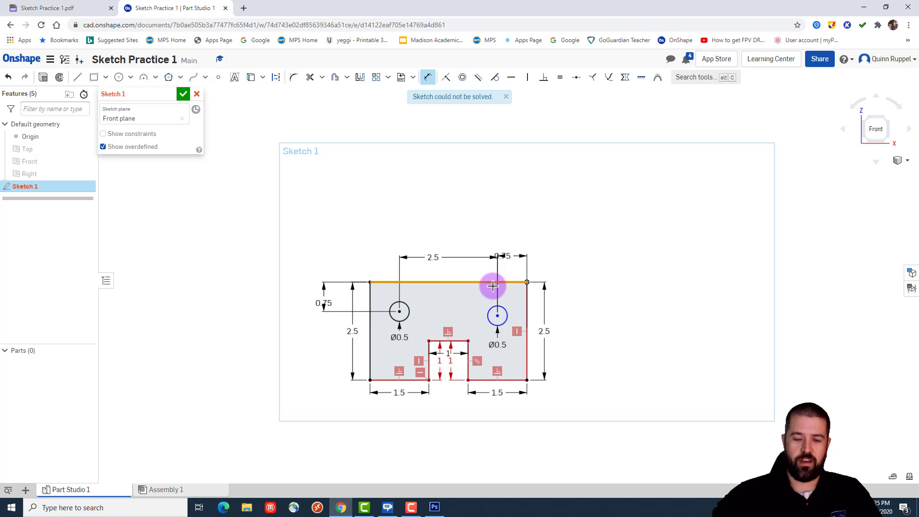
left_click(498, 316)
left_click(594, 302)
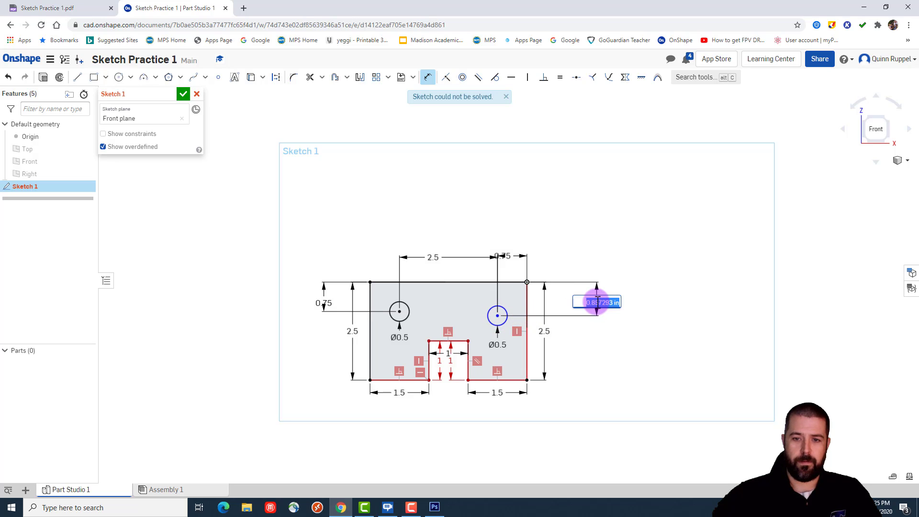
key("Return")
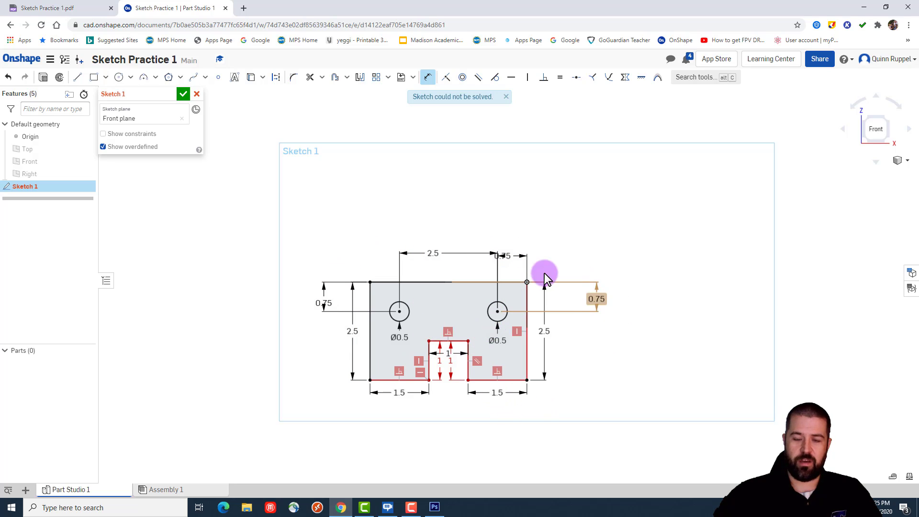
left_click(182, 95)
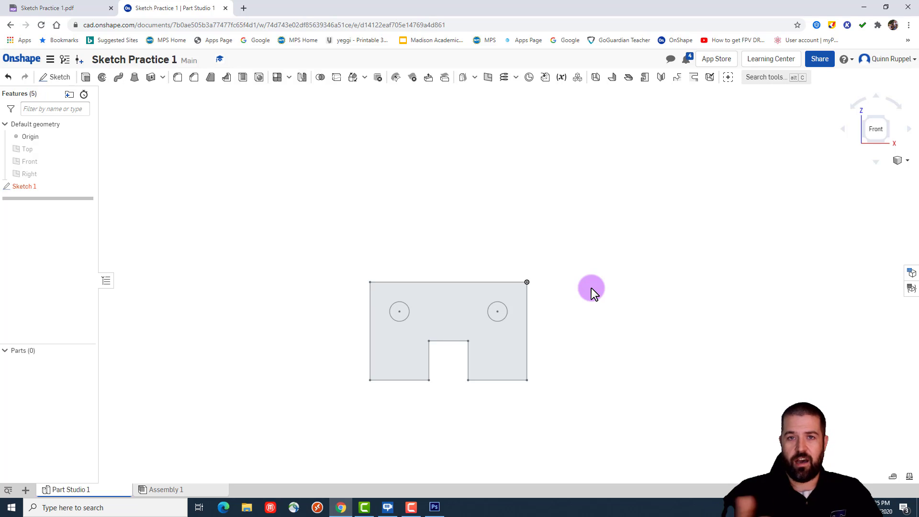
Extrude the notched plate region around the two holes as a new solid with the drawing's blind depth of 0.5 in
left_click(898, 163)
left_click(879, 175)
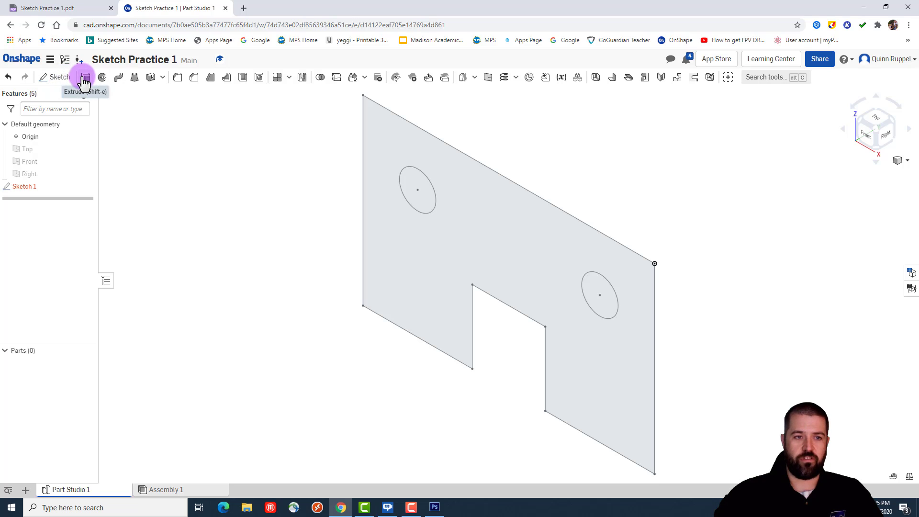
left_click(85, 77)
left_click(391, 271)
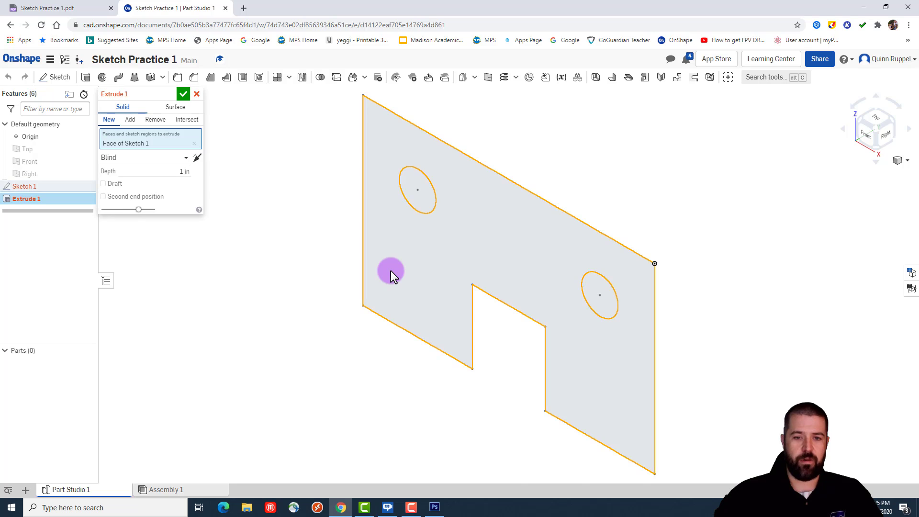
left_click(71, 8)
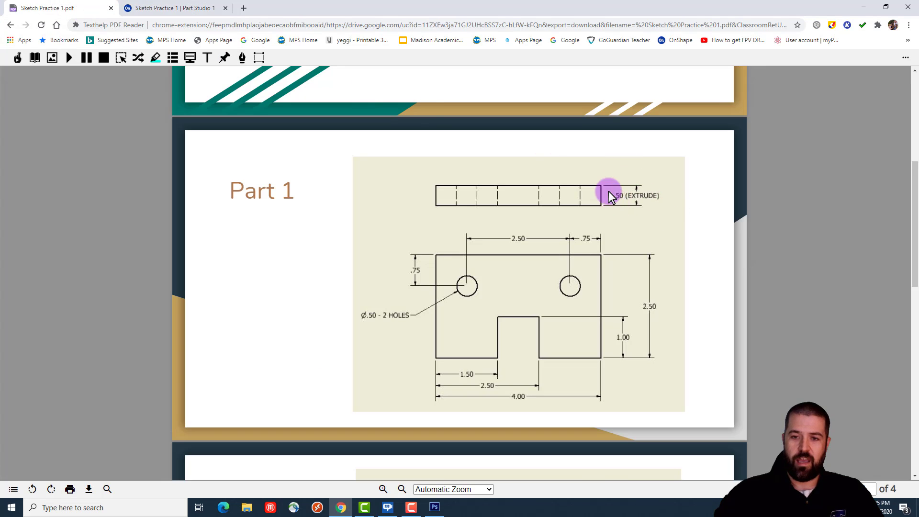
left_click(189, 9)
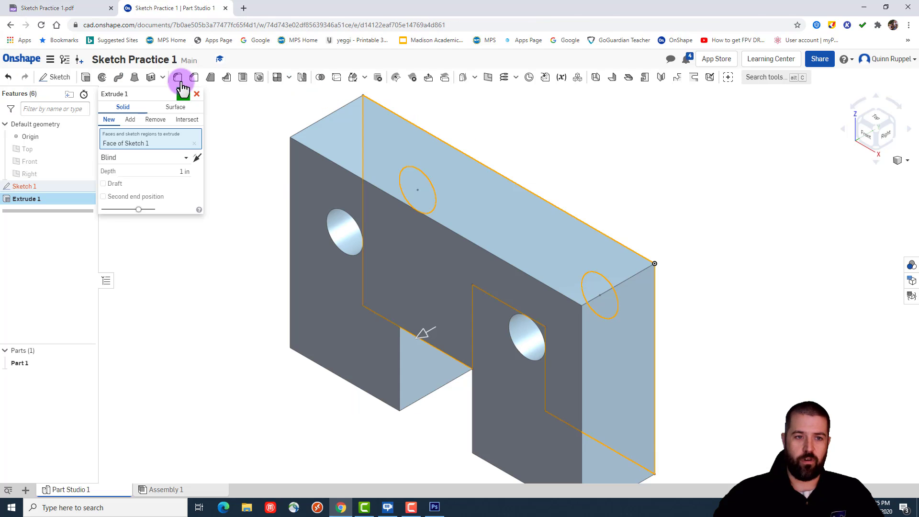
left_click_drag(180, 167, 205, 172)
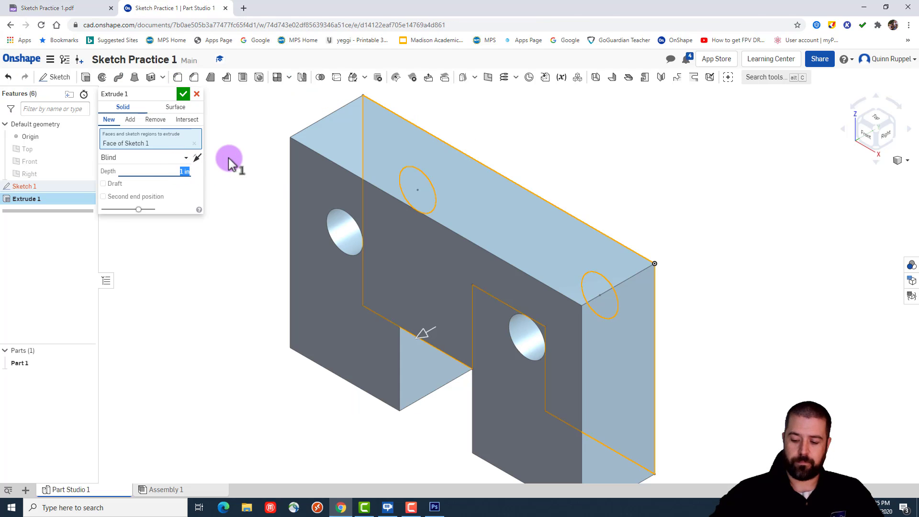
key("BackSpace")
type(".5")
key("Return")
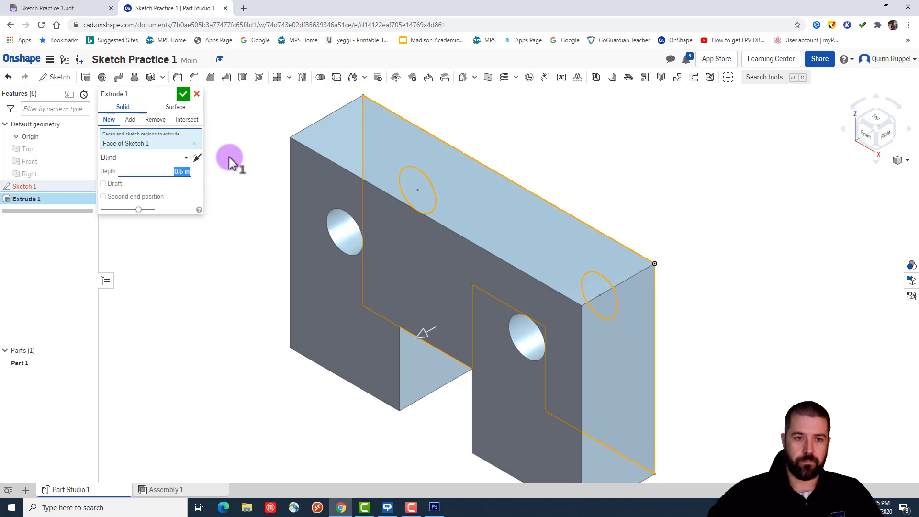
left_click(183, 94)
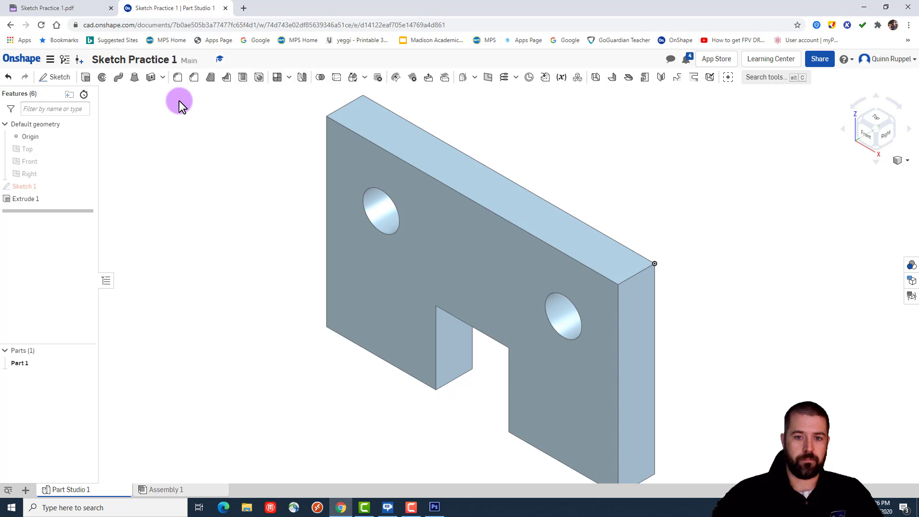
Look over the extruded plate and review the Part 1 and Part 2 drawings in the Sketch Practice 1 PDF
middle_click_drag(413, 248, 353, 251)
scroll(354, 249, "down", 3)
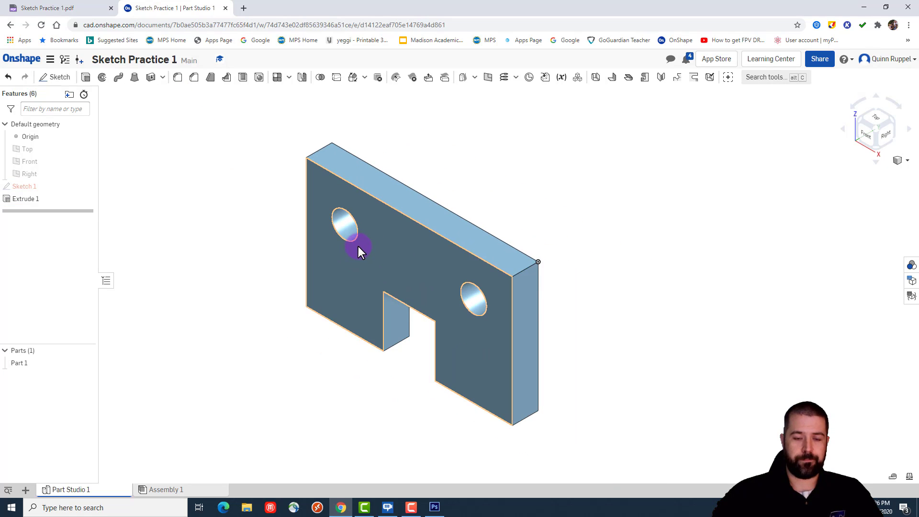
left_click(57, 8)
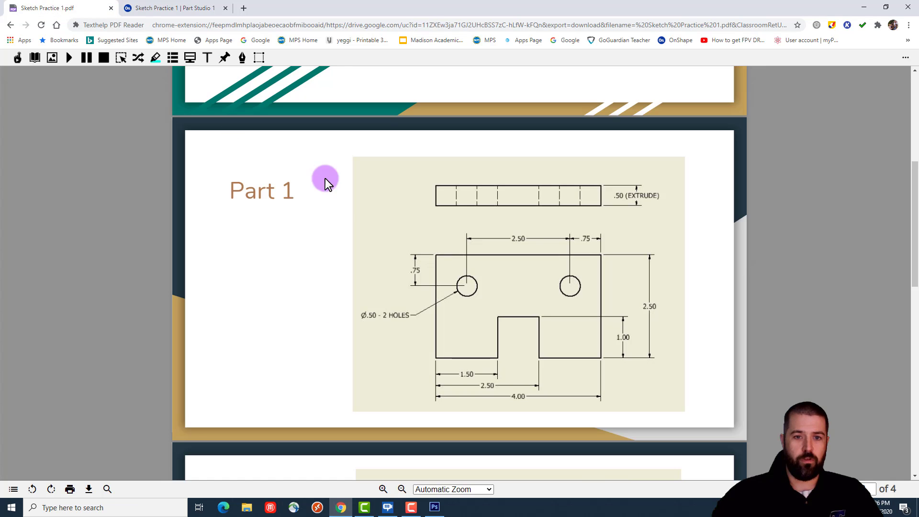
scroll(396, 212, "up", 5)
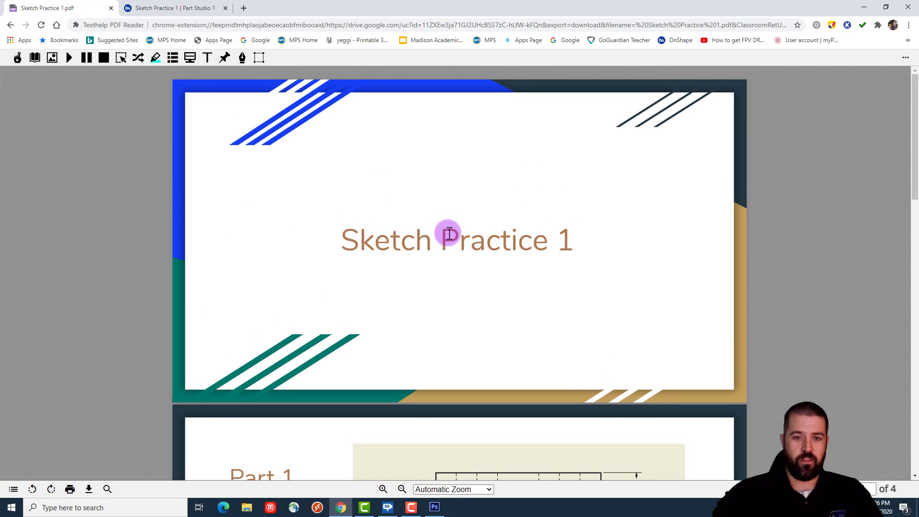
scroll(493, 317, "down", 4)
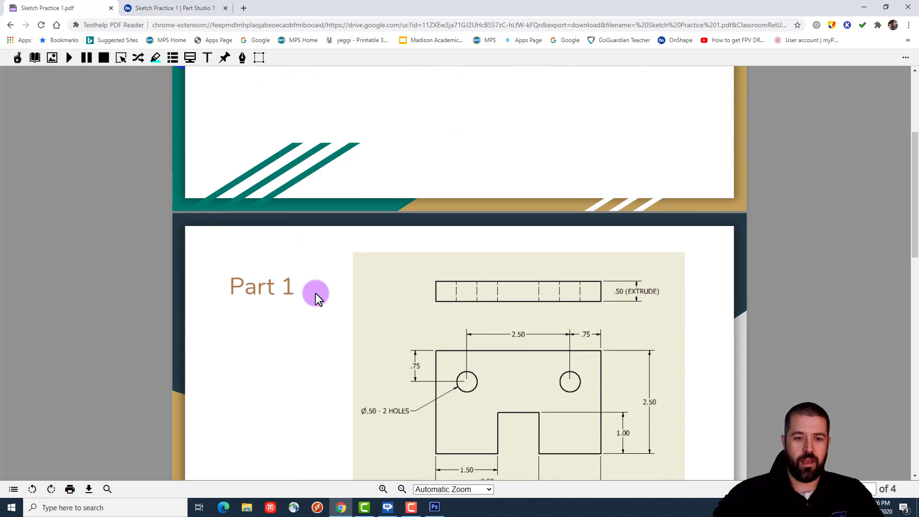
scroll(318, 297, "down", 15)
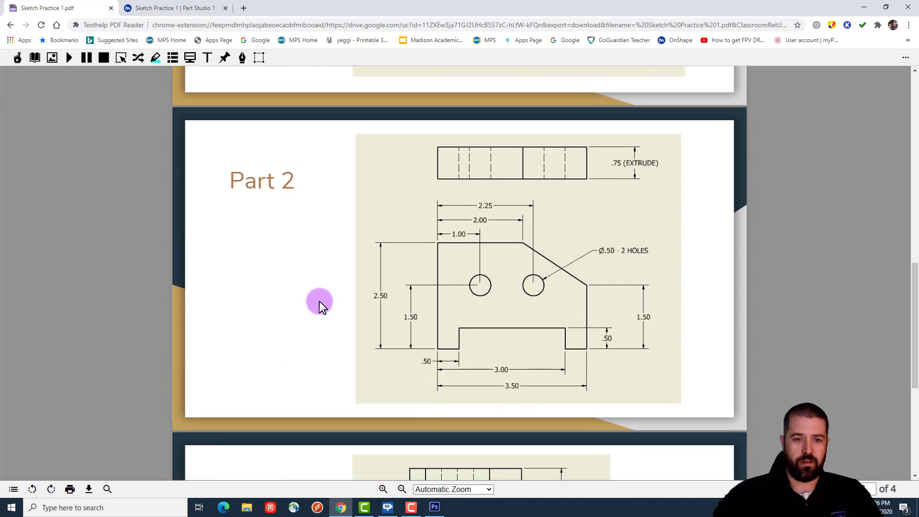
scroll(320, 302, "up", 15)
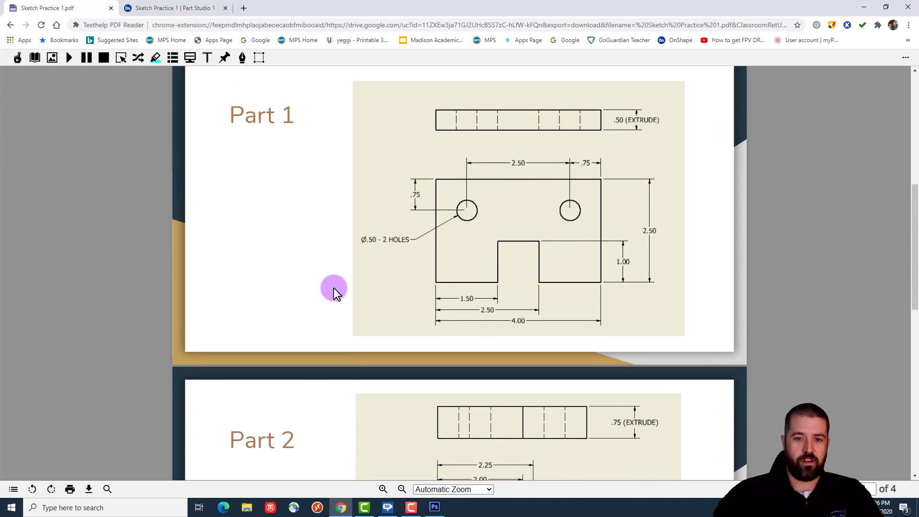
scroll(314, 204, "down", 1)
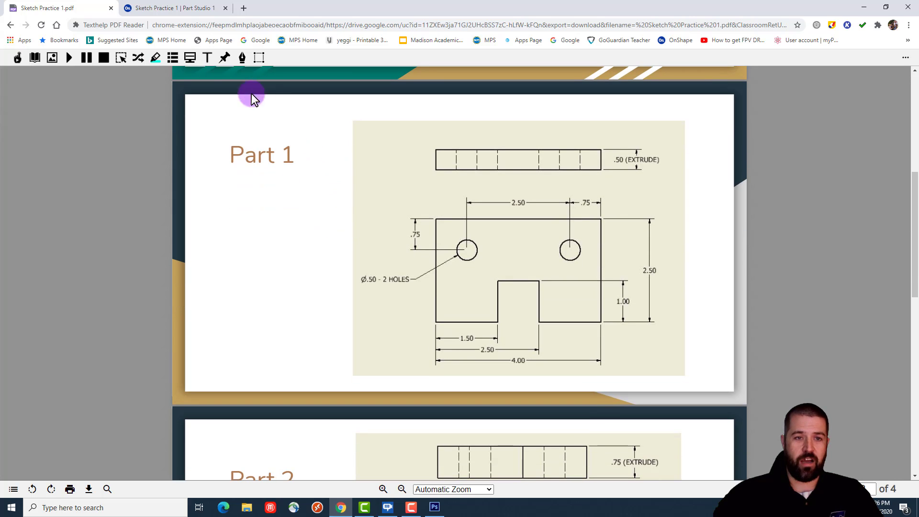
Switch to the Sketch Practice 1 document in Onshape and create a second Part Studio in it
left_click(172, 9)
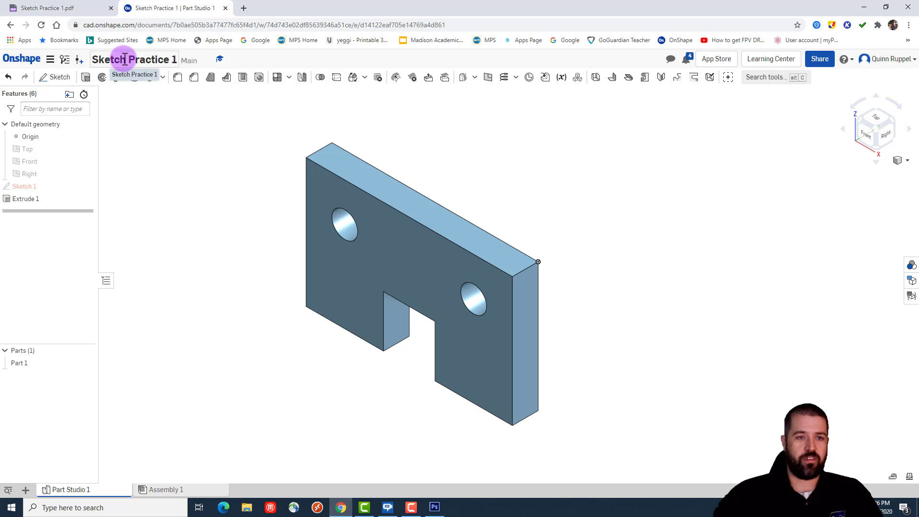
left_click(24, 491)
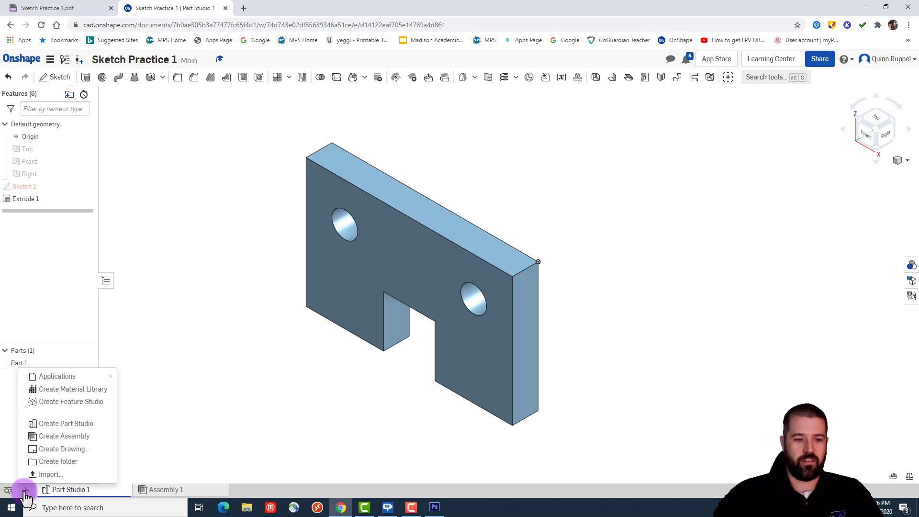
left_click(53, 425)
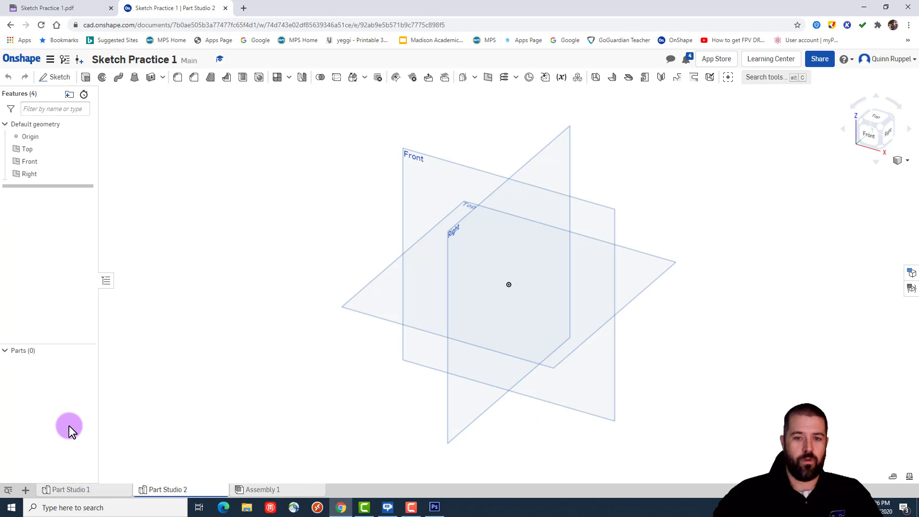
Look over Part Studio 1 and Part Studio 2, and view the Part 2 drawing in the Sketch Practice 1 PDF
left_click(100, 489)
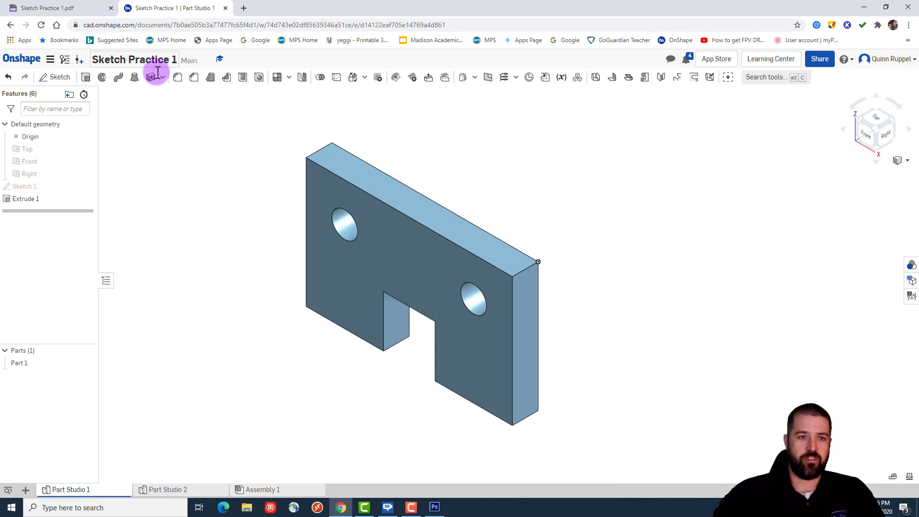
left_click(185, 488)
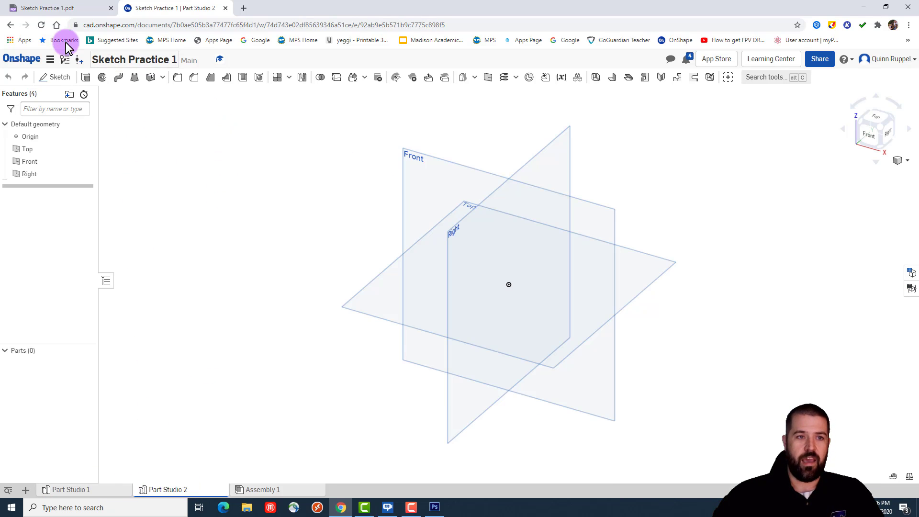
left_click(61, 8)
scroll(392, 331, "down", 5)
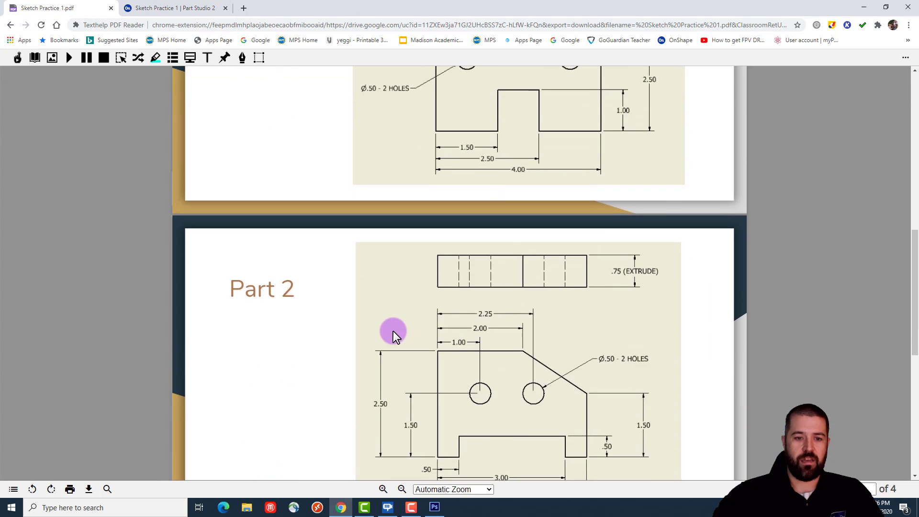